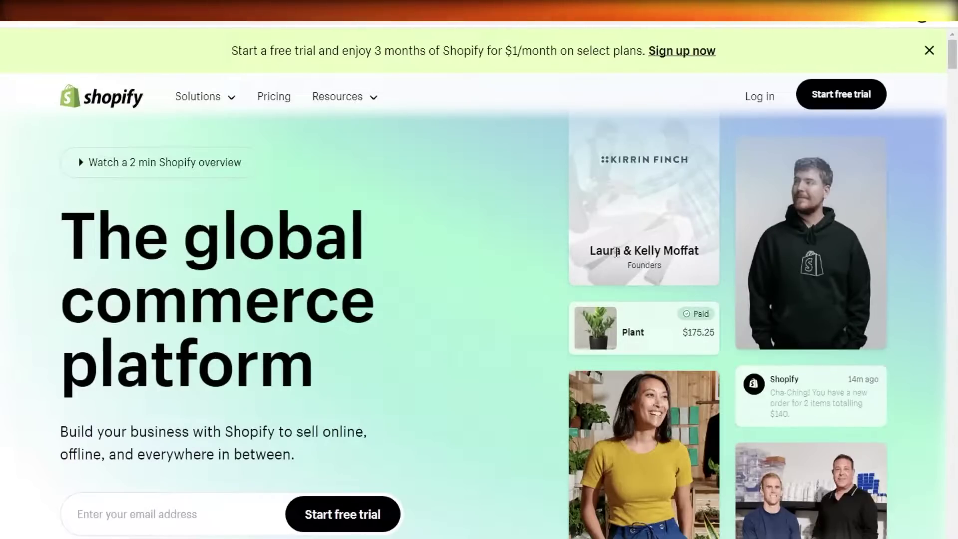
# Wait out the unresponsive page until the new store's admin Home and setup guide load.
pyautogui.scroll(-5, 573, 379)
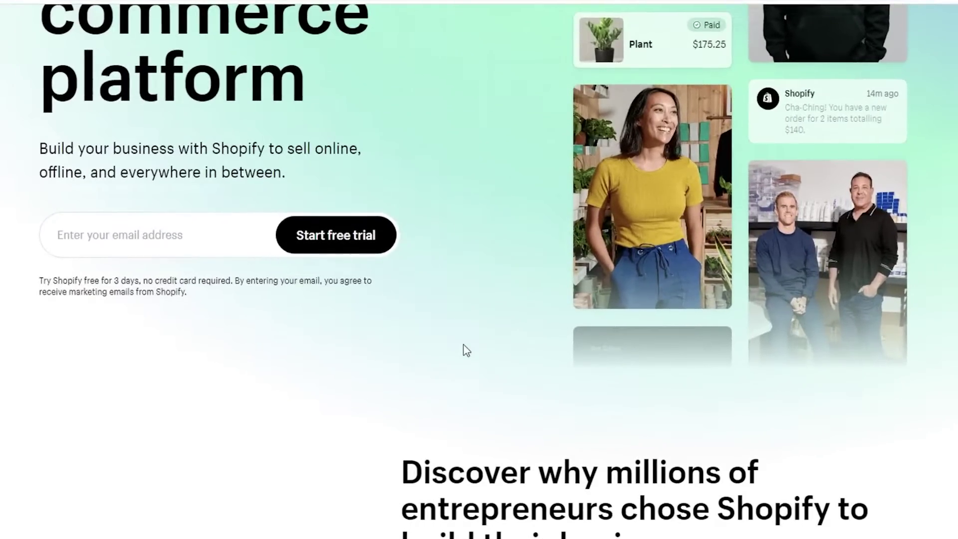
pyautogui.scroll(5, 454, 342)
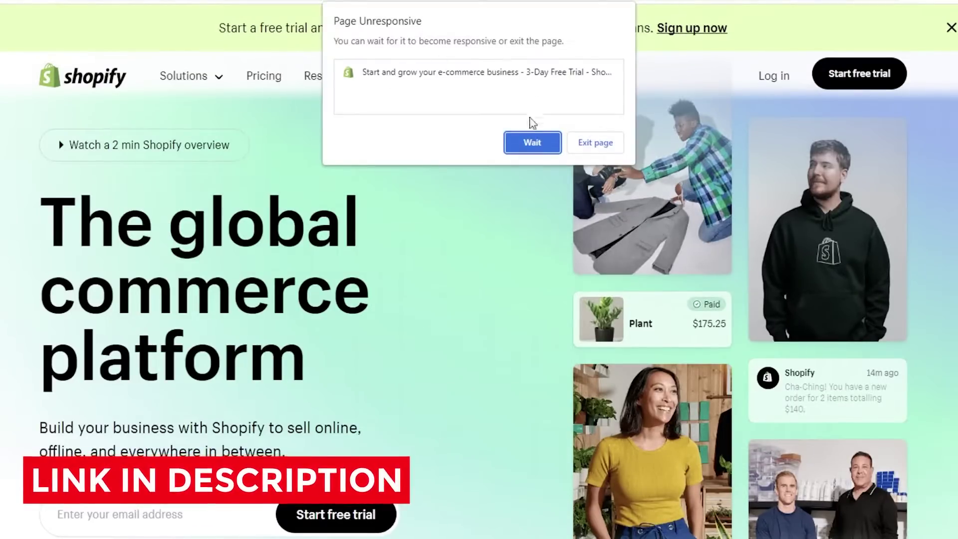
pyautogui.click(531, 142)
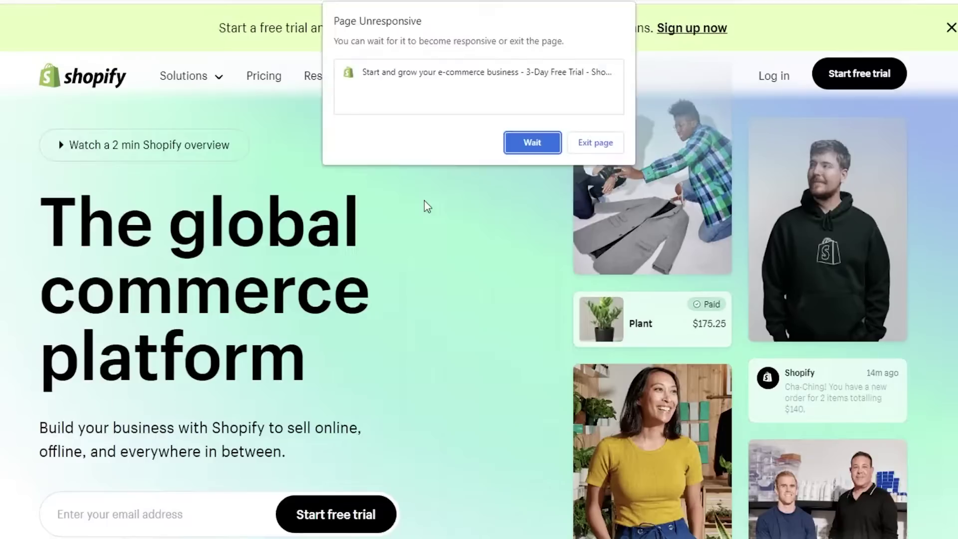
pyautogui.click(525, 146)
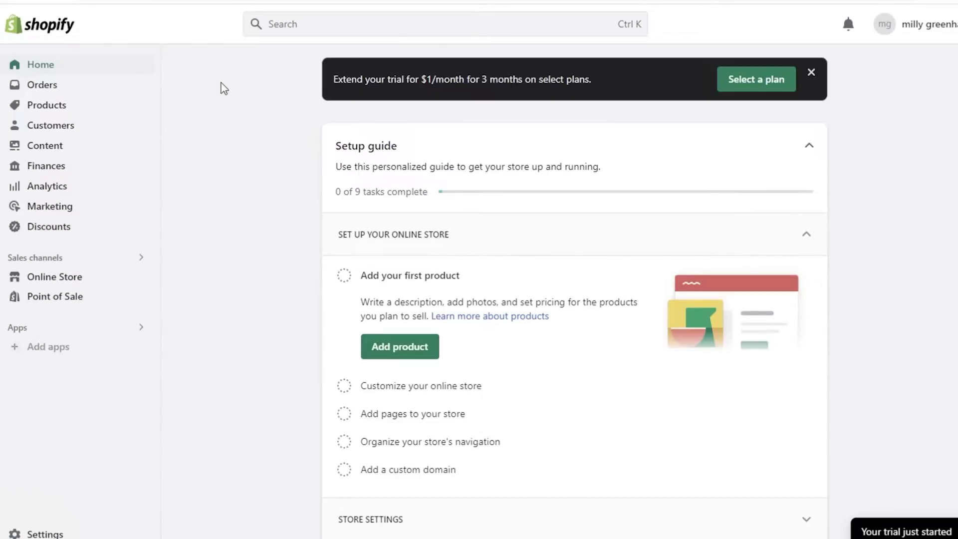
# Go to the Products page and start a new product with Add your products.
pyautogui.click(75, 109)
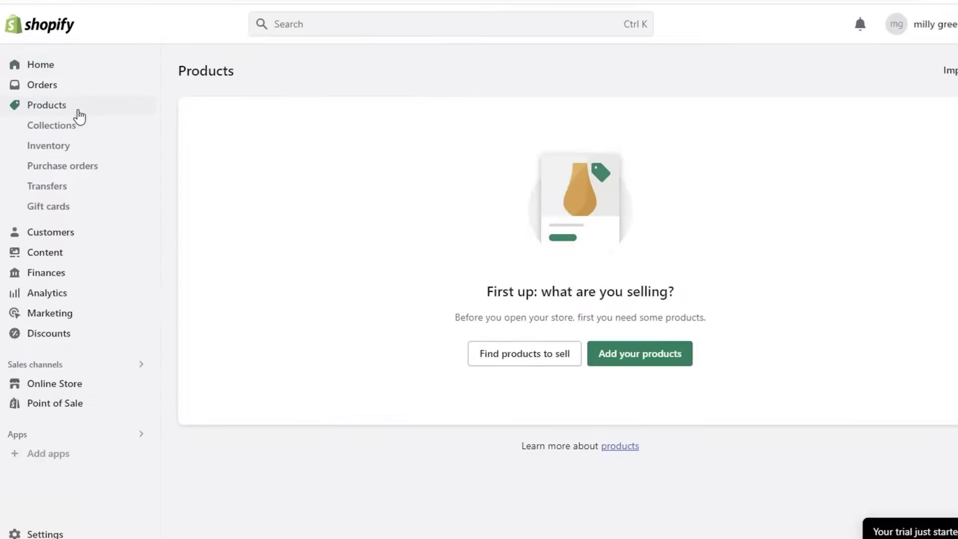
pyautogui.click(53, 74)
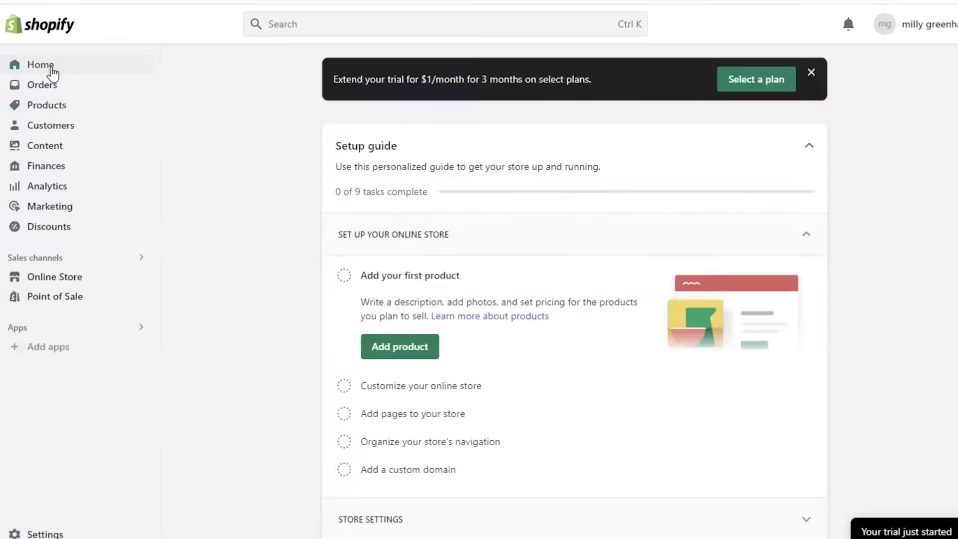
pyautogui.click(51, 109)
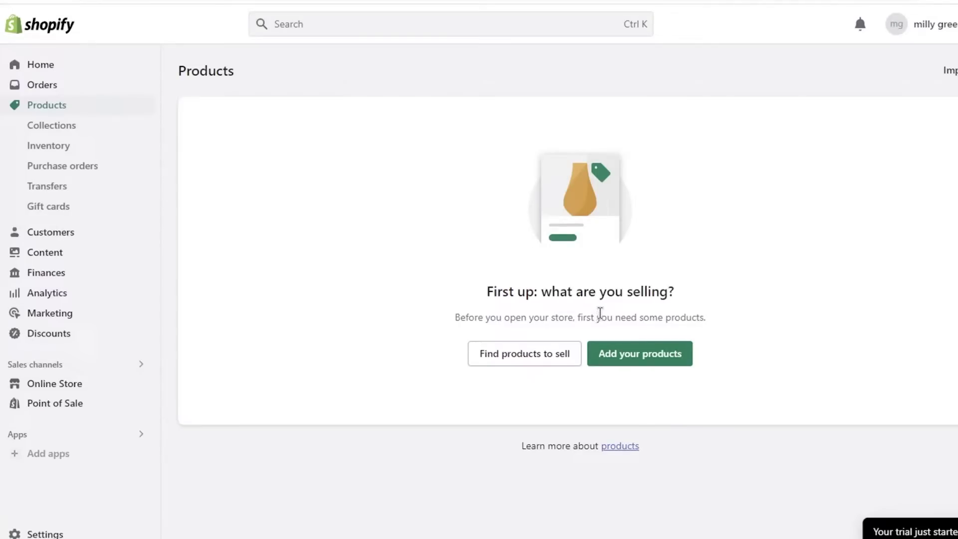
pyautogui.click(627, 361)
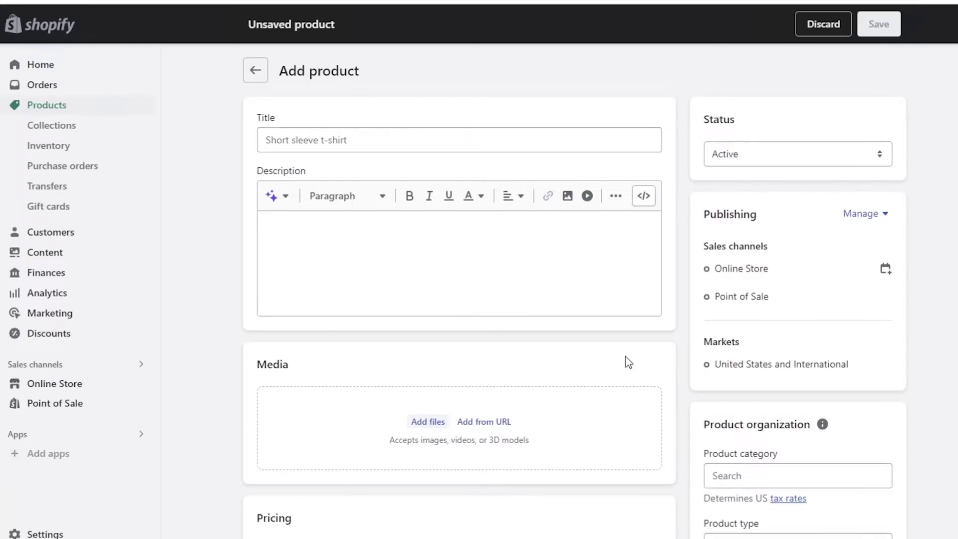
# Title the product 'Pineapple Print T-shirt' and launch the AI description generator.
pyautogui.click(509, 140)
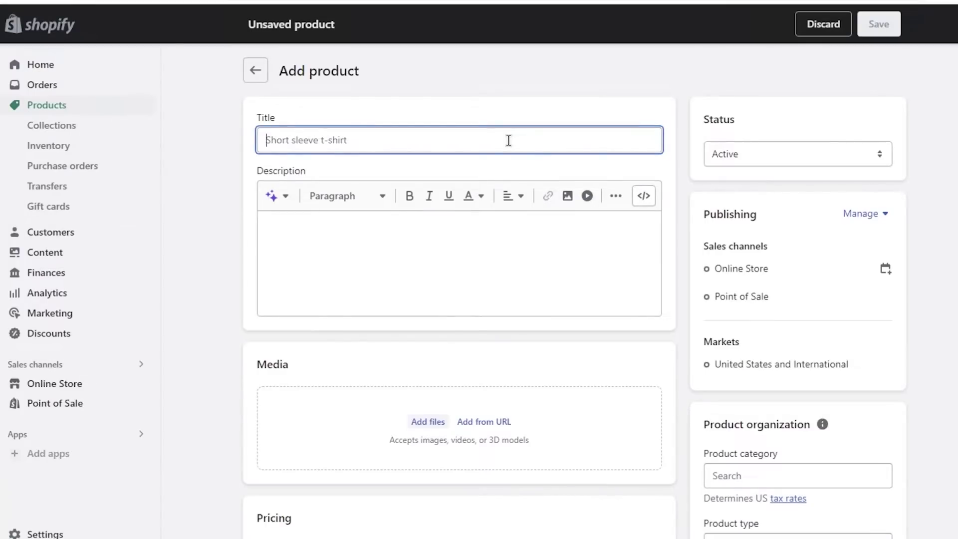
pyautogui.write('Pineapple Print T-shirt')
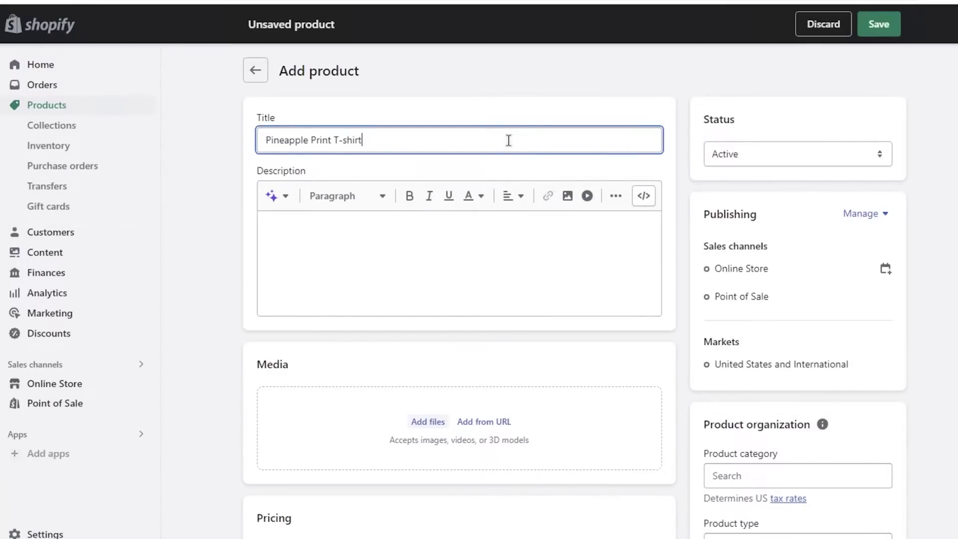
pyautogui.click(444, 288)
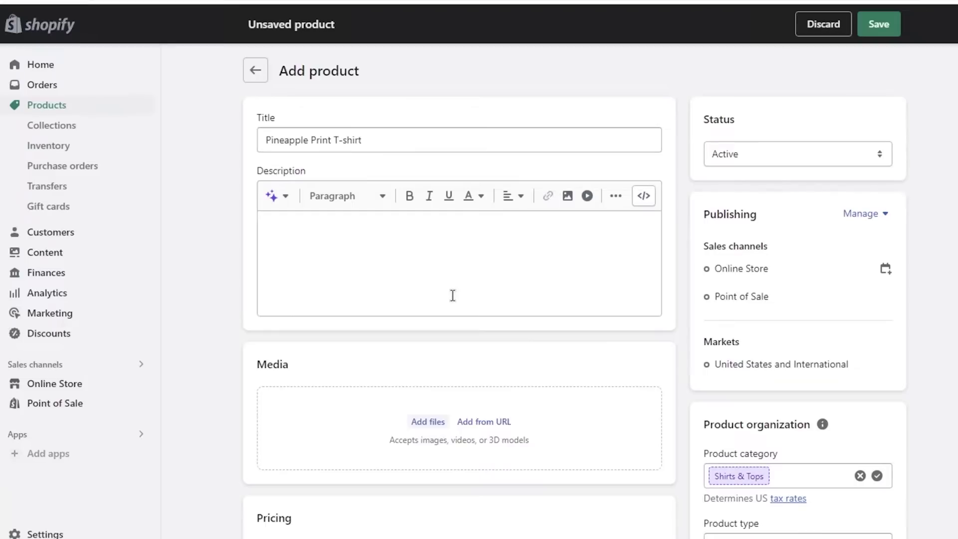
pyautogui.click(277, 196)
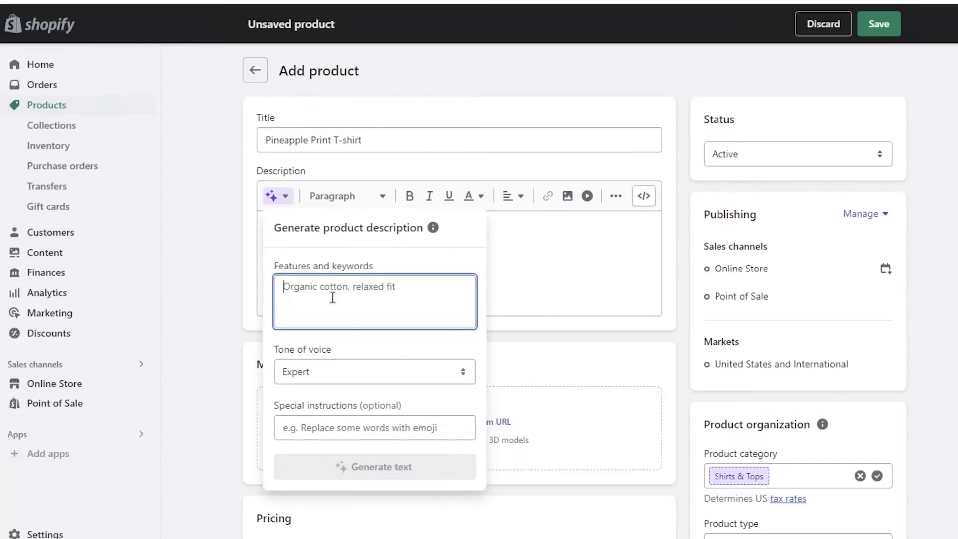
# Generate a Playful-tone description from pasted features and keywords, including comfortable, and keep it.
pyautogui.write('100% cotton, printed tshirt, boxy fit.')
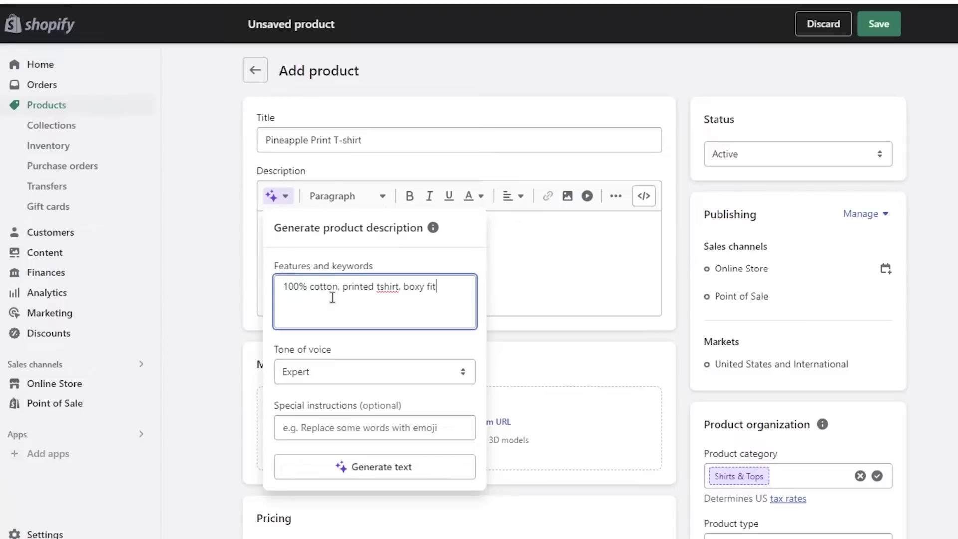
pyautogui.write('comfortable')
pyautogui.click(323, 374)
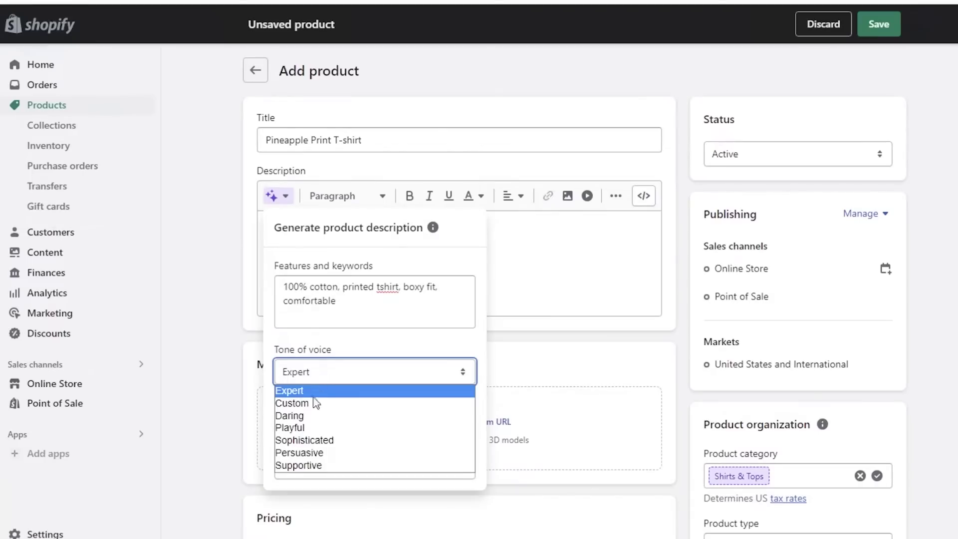
pyautogui.click(305, 427)
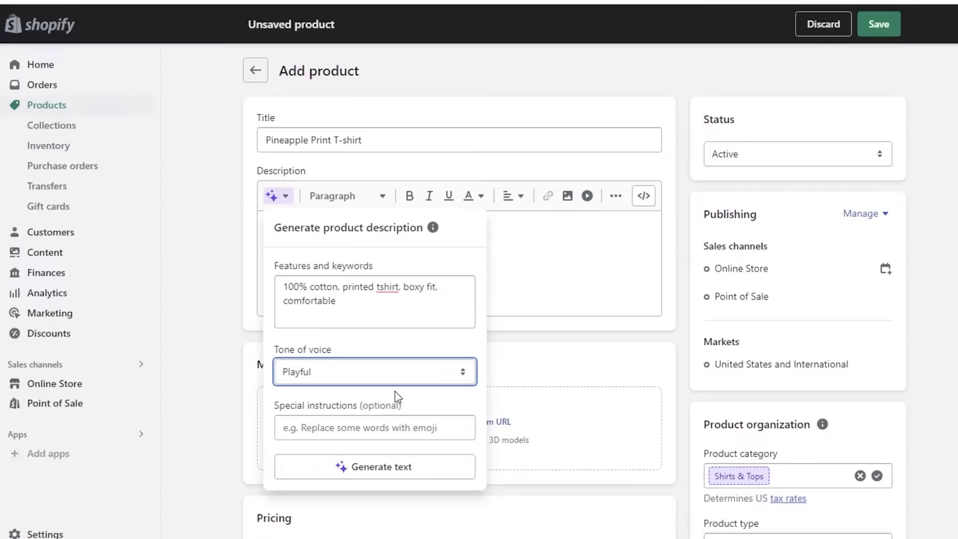
pyautogui.click(399, 465)
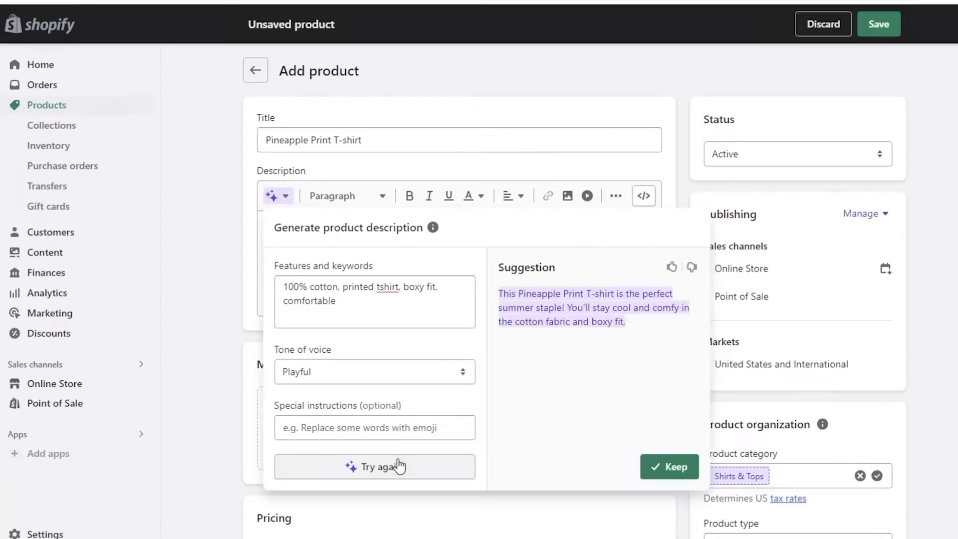
pyautogui.click(672, 466)
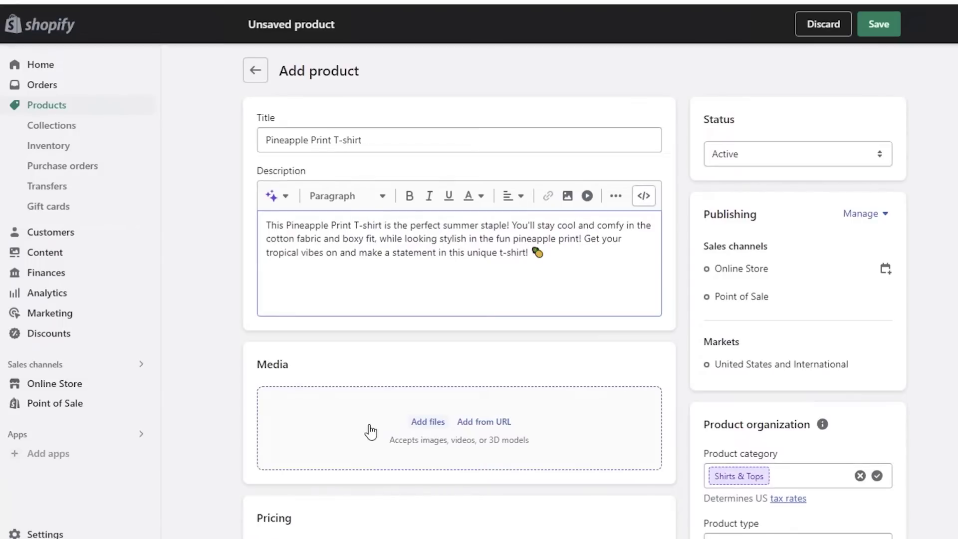
# Set the product price to $10.00.
pyautogui.click(616, 196)
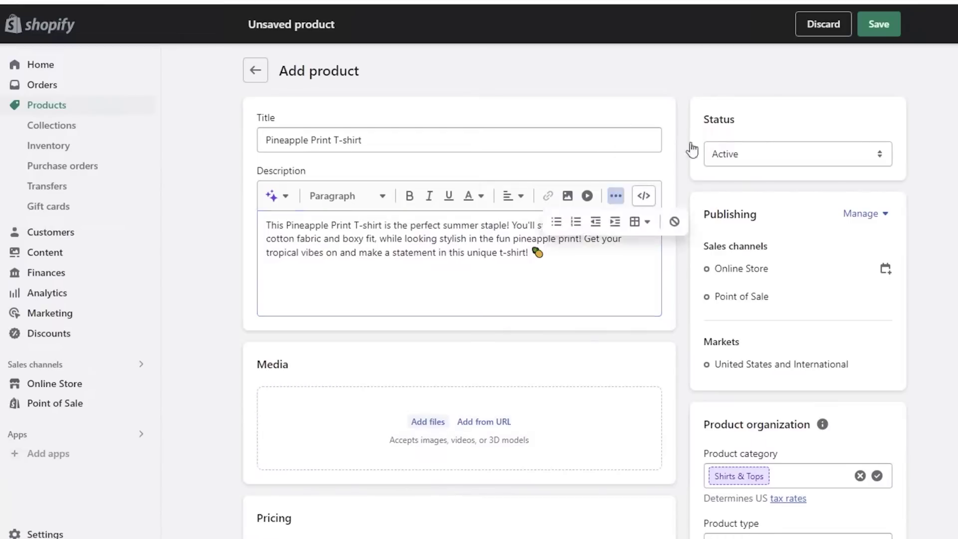
pyautogui.click(527, 299)
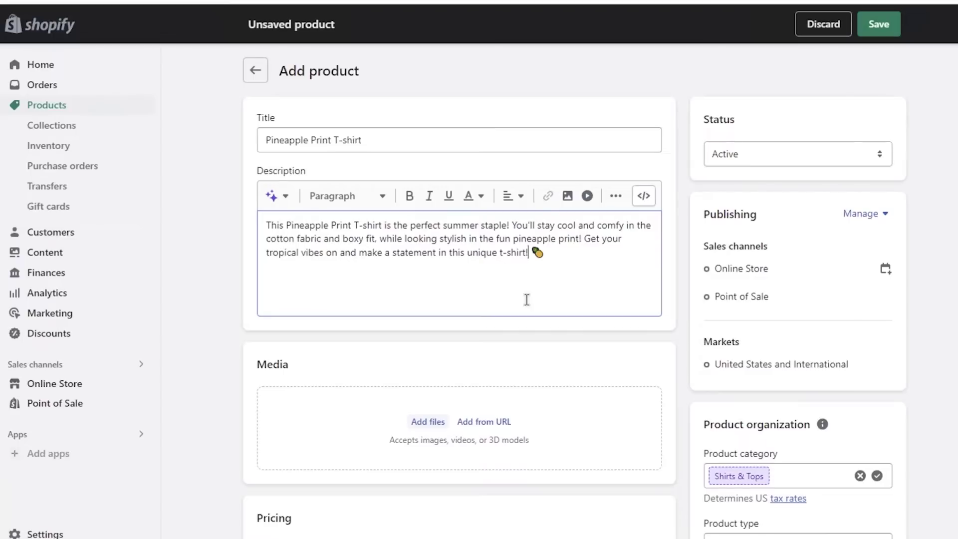
pyautogui.scroll(-5, 526, 299)
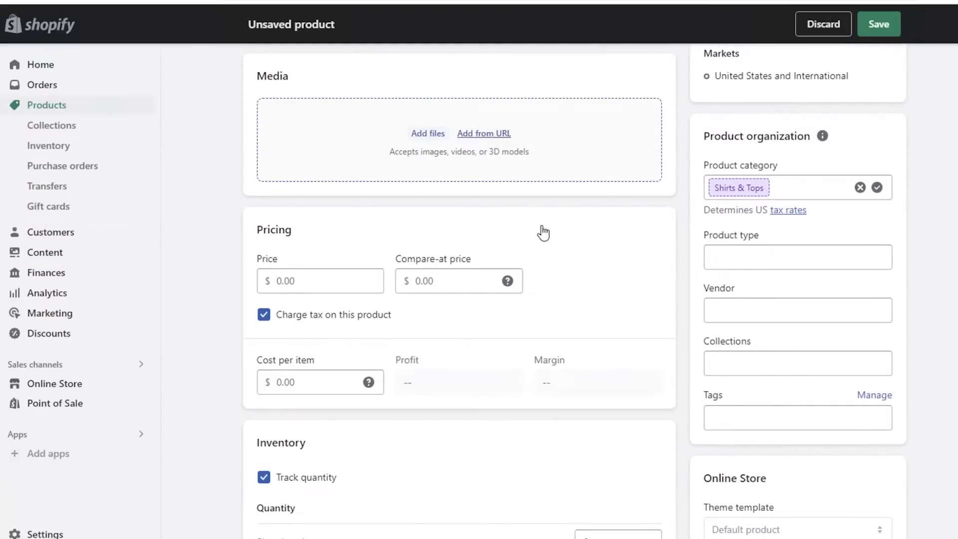
pyautogui.scroll(-1, 543, 231)
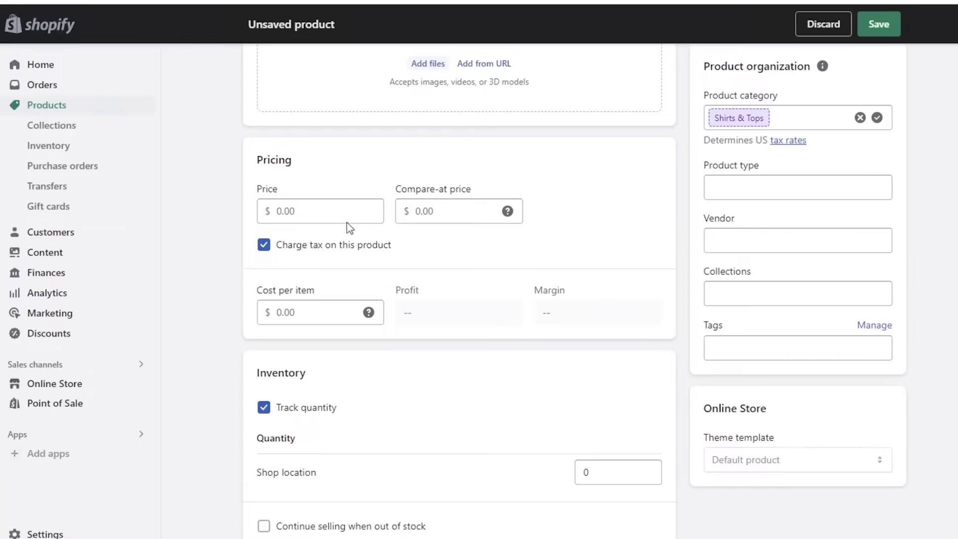
pyautogui.click(344, 209)
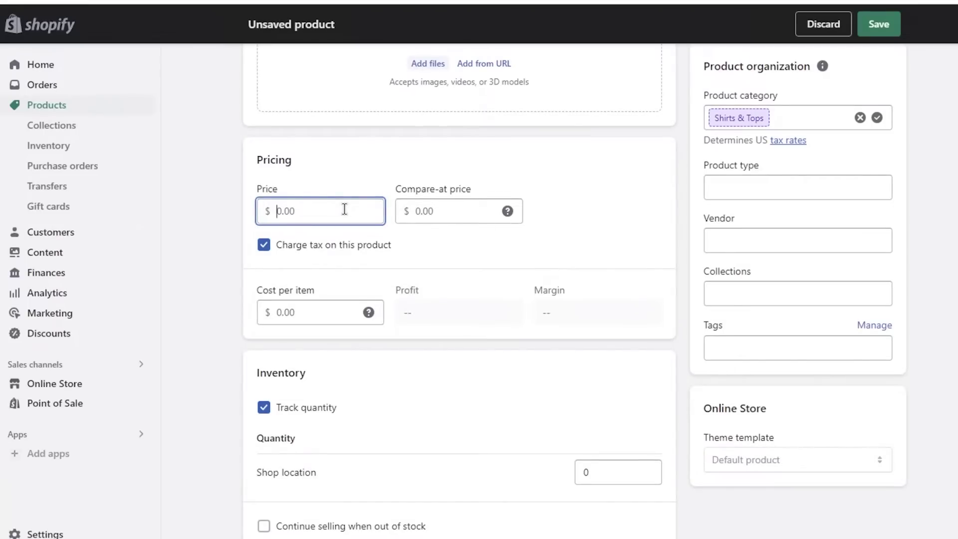
pyautogui.write('10')
# Set the cost per item to $8, replacing the mistyped 6.
pyautogui.click(311, 308)
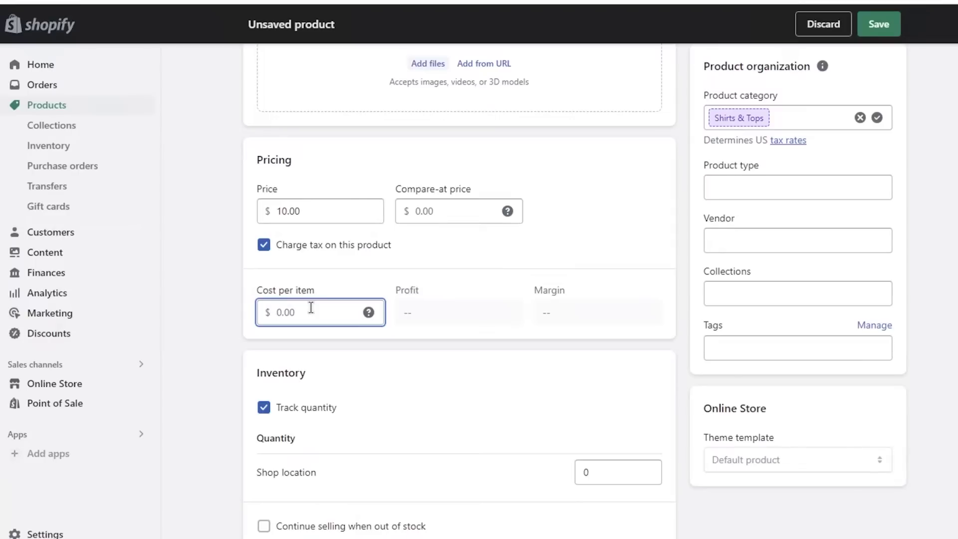
pyautogui.write('6')
pyautogui.click(452, 280)
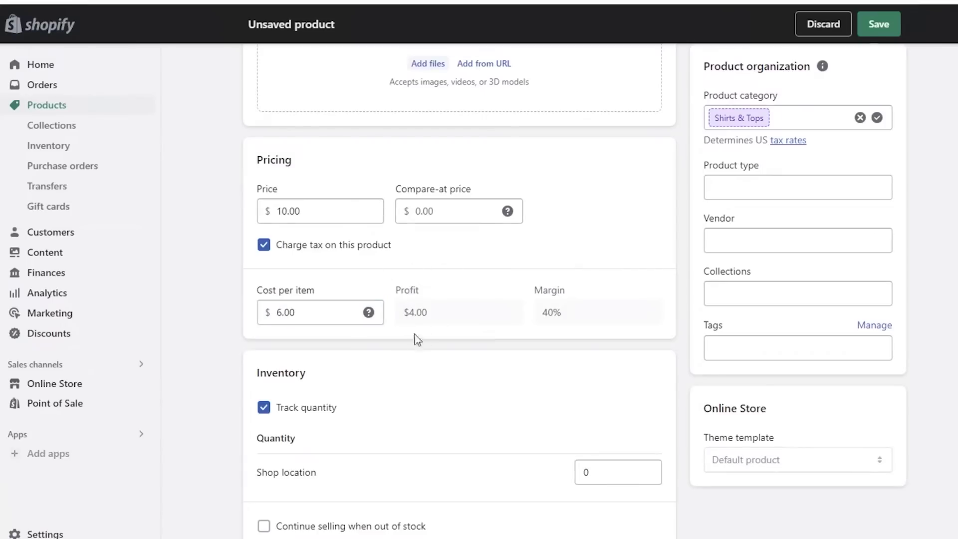
pyautogui.click(286, 315)
pyautogui.doubleClick(286, 316)
pyautogui.write('8')
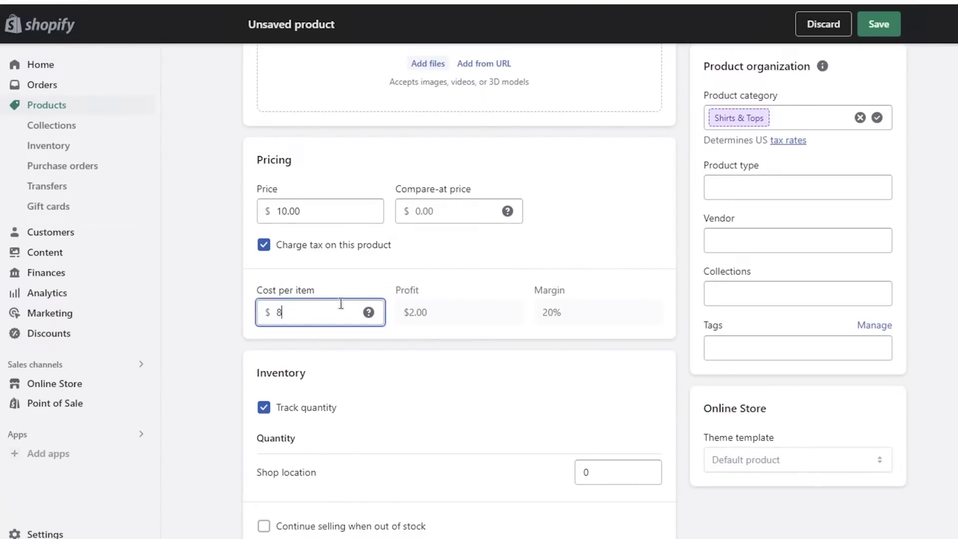
pyautogui.click(460, 263)
# Keep inventory tracking on and set the Shop location quantity to 99.
pyautogui.scroll(-3, 459, 265)
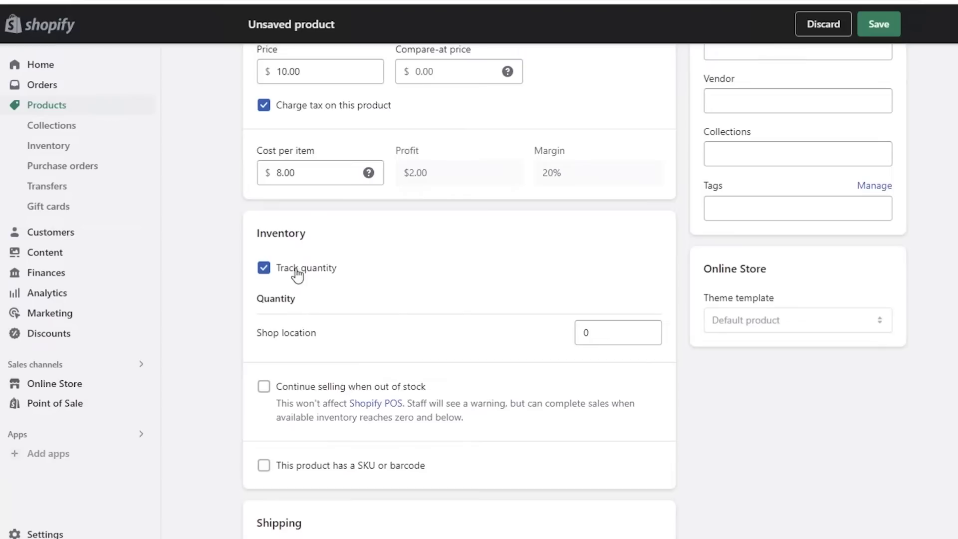
pyautogui.click(265, 269)
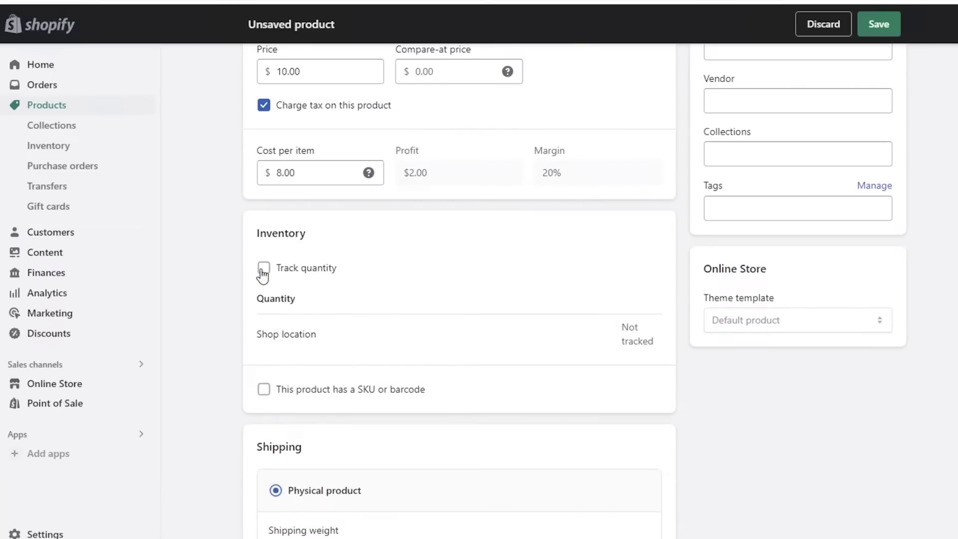
pyautogui.click(263, 274)
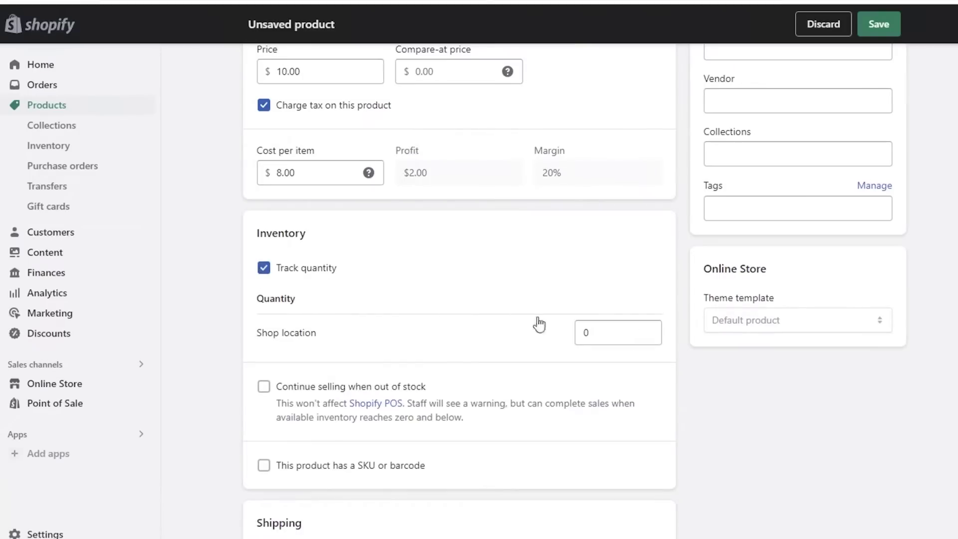
pyautogui.click(614, 326)
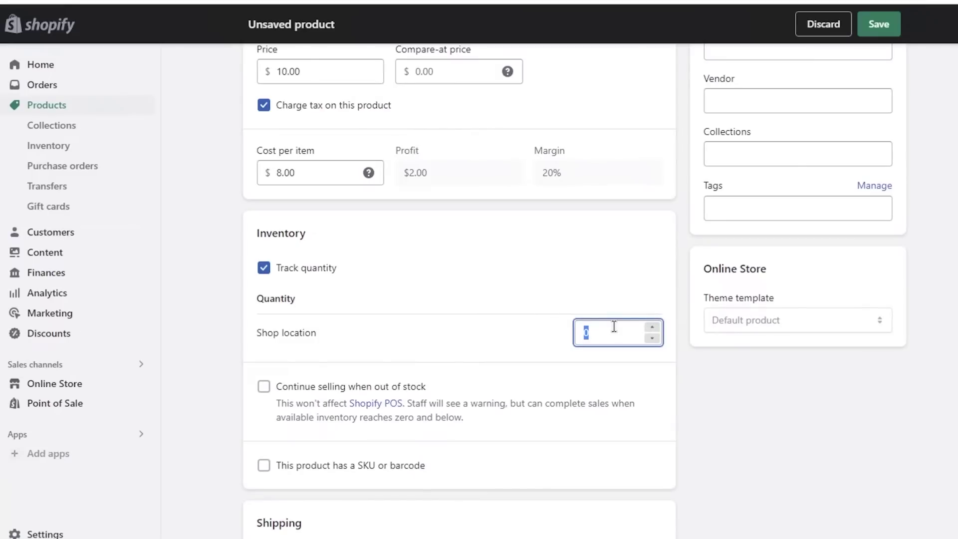
pyautogui.write('99')
pyautogui.click(629, 291)
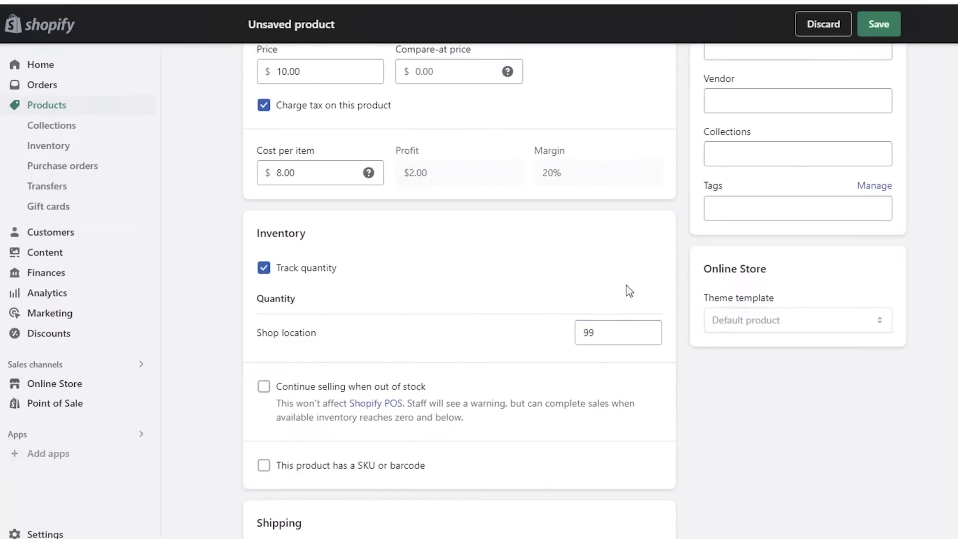
pyautogui.scroll(-3, 628, 291)
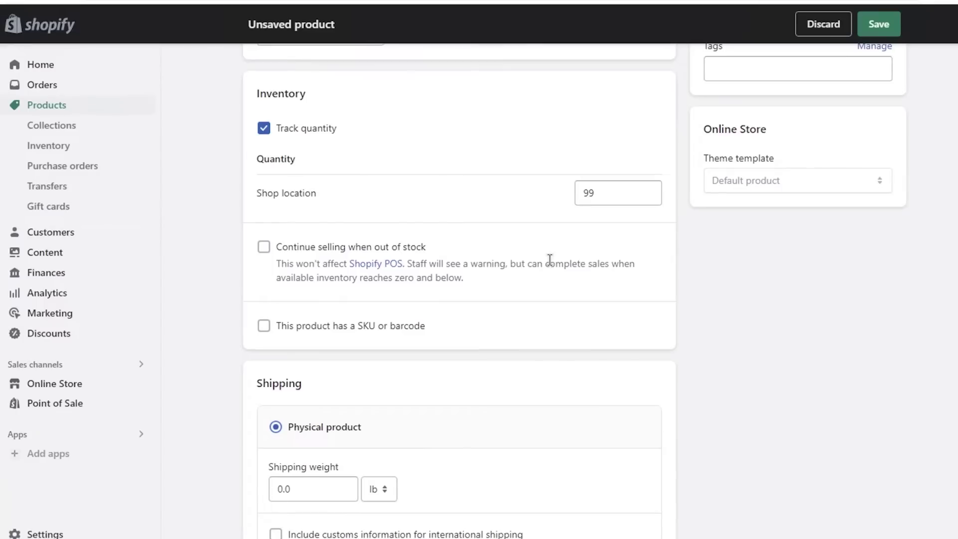
pyautogui.scroll(7, 509, 279)
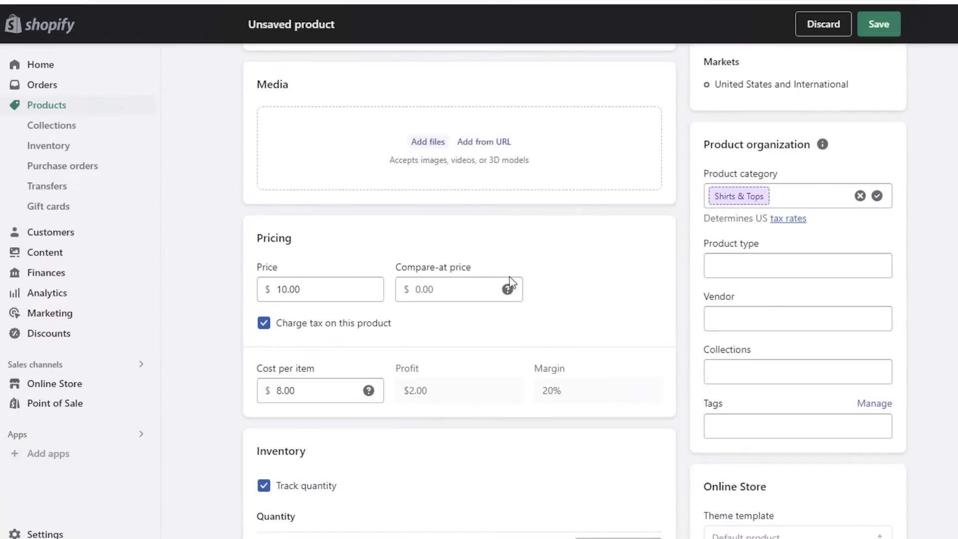
pyautogui.scroll(-5, 512, 283)
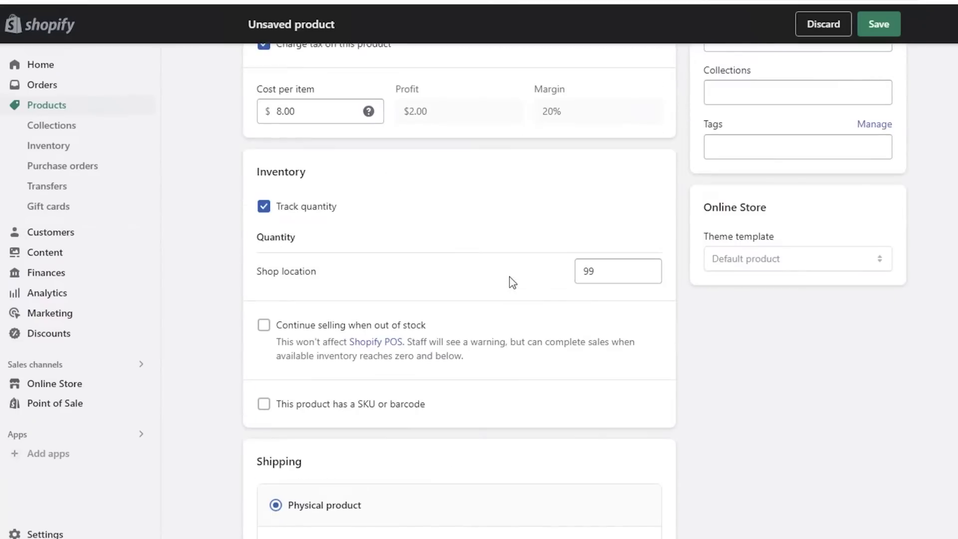
pyautogui.scroll(-1, 511, 280)
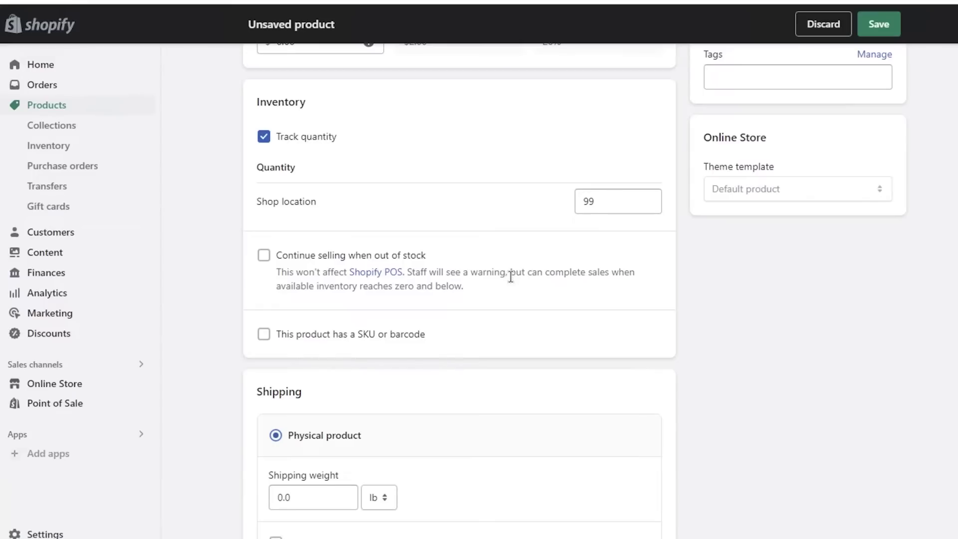
# Enable SKU and barcode details and enter SKU003 as the SKU.
pyautogui.scroll(-3, 319, 309)
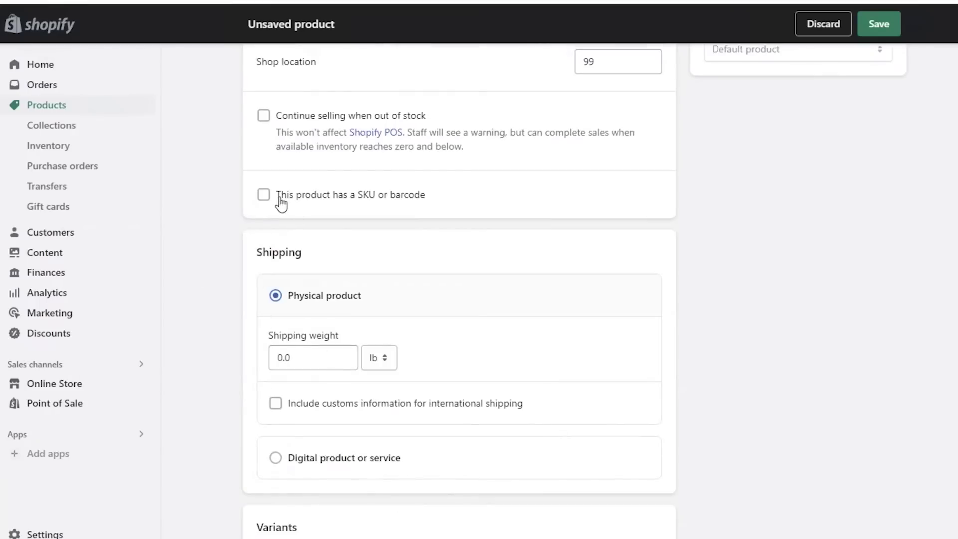
pyautogui.click(280, 198)
pyautogui.click(322, 239)
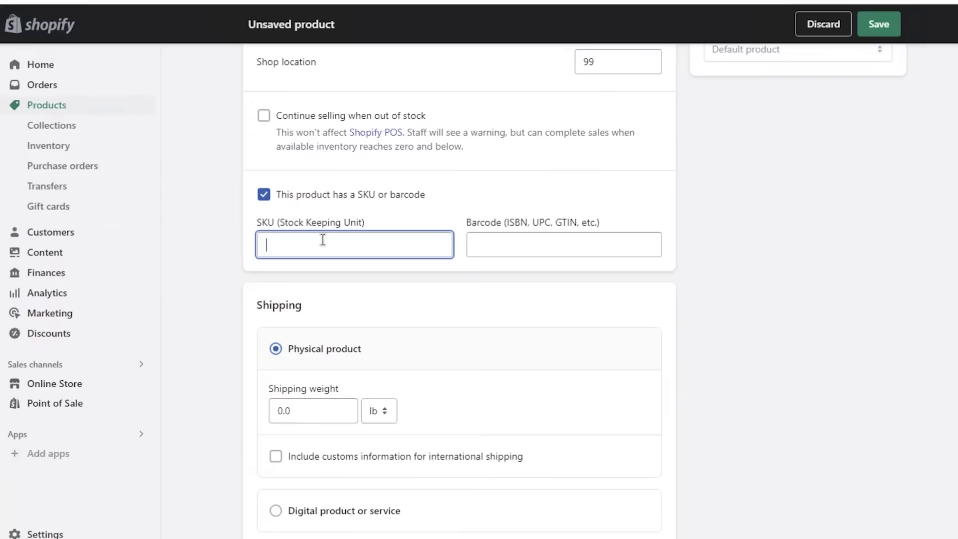
pyautogui.write('SKU003')
pyautogui.click(439, 195)
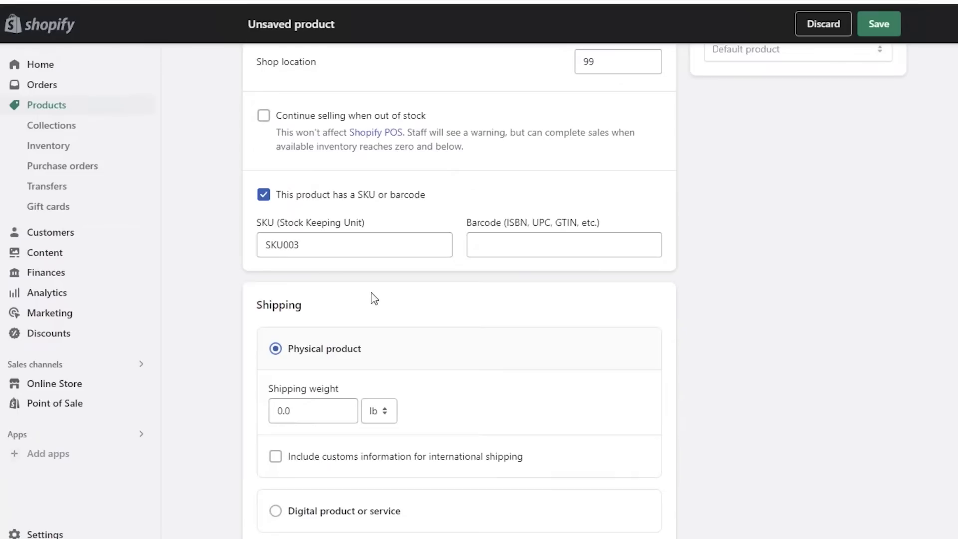
# Change the shipping weight unit to kg and the weight to 0.5.
pyautogui.scroll(-5, 357, 282)
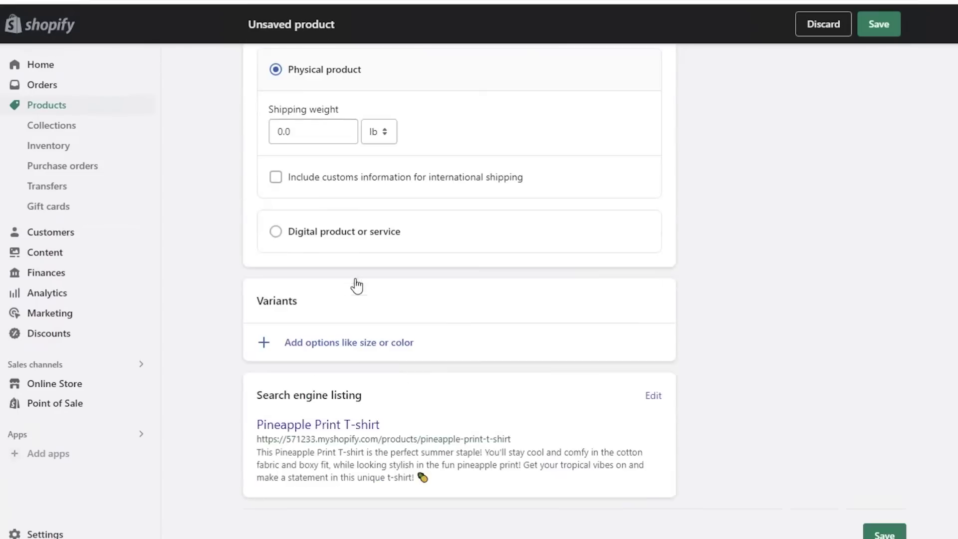
pyautogui.scroll(3, 602, 220)
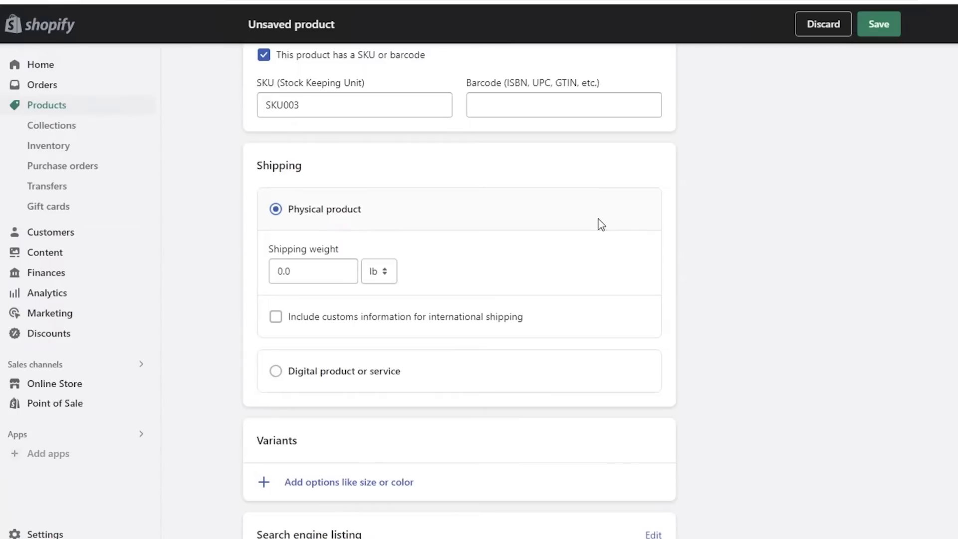
pyautogui.doubleClick(304, 271)
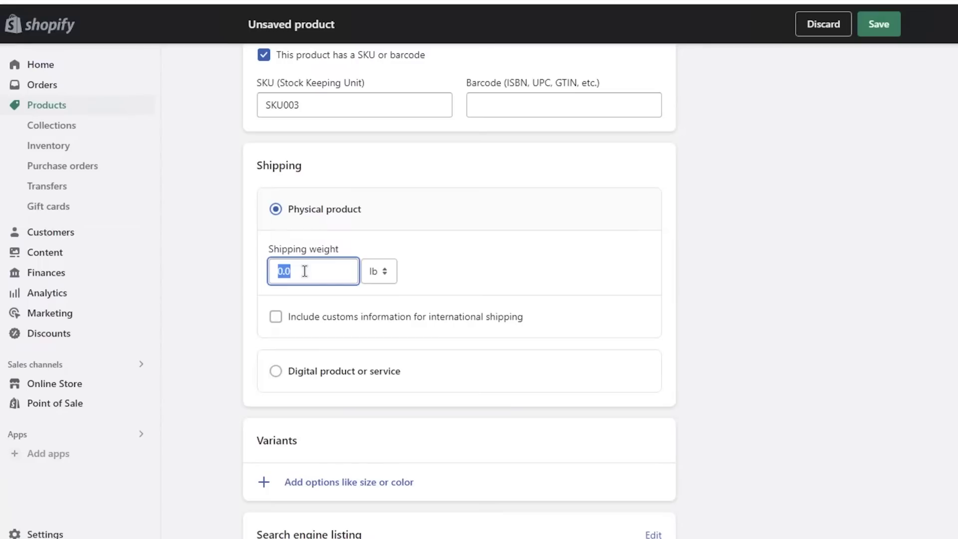
pyautogui.write('0.04')
pyautogui.click(379, 271)
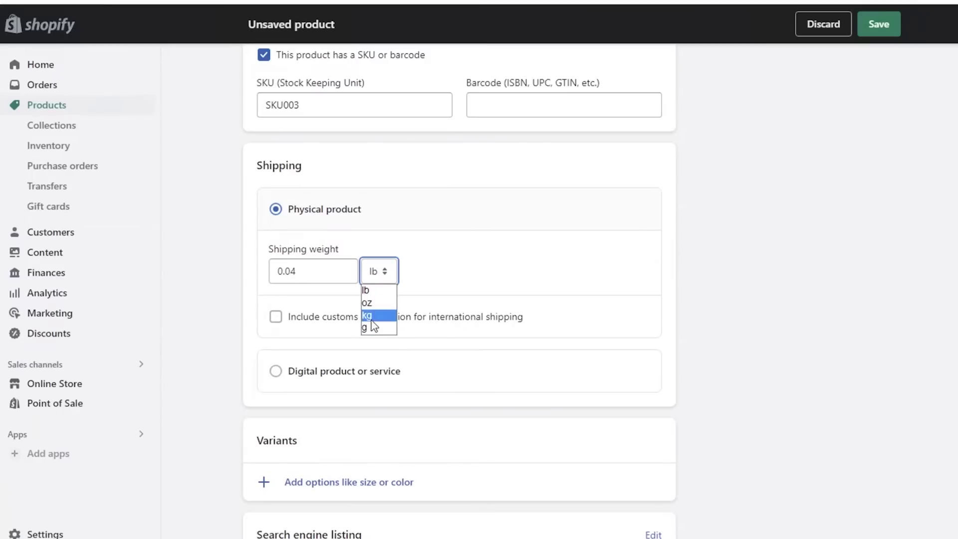
pyautogui.click(371, 317)
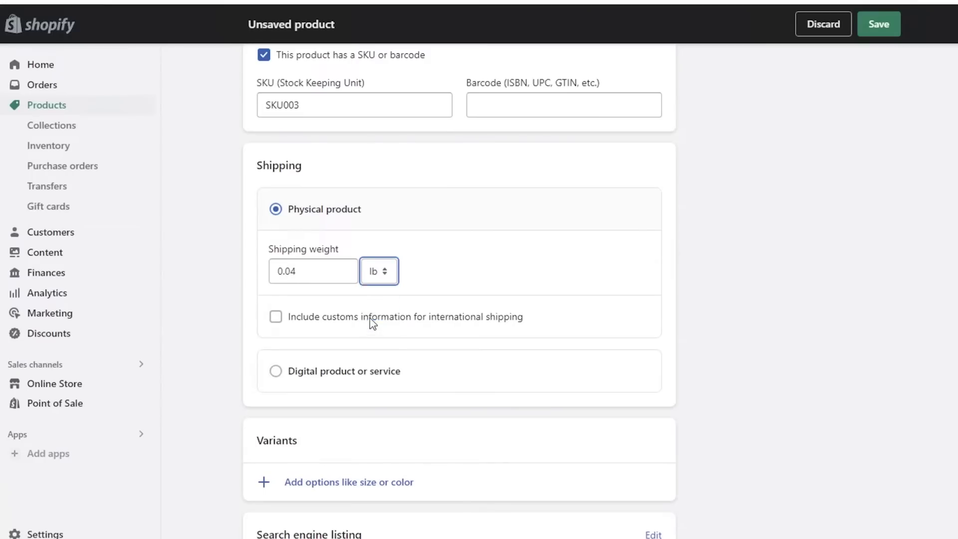
pyautogui.click(329, 277)
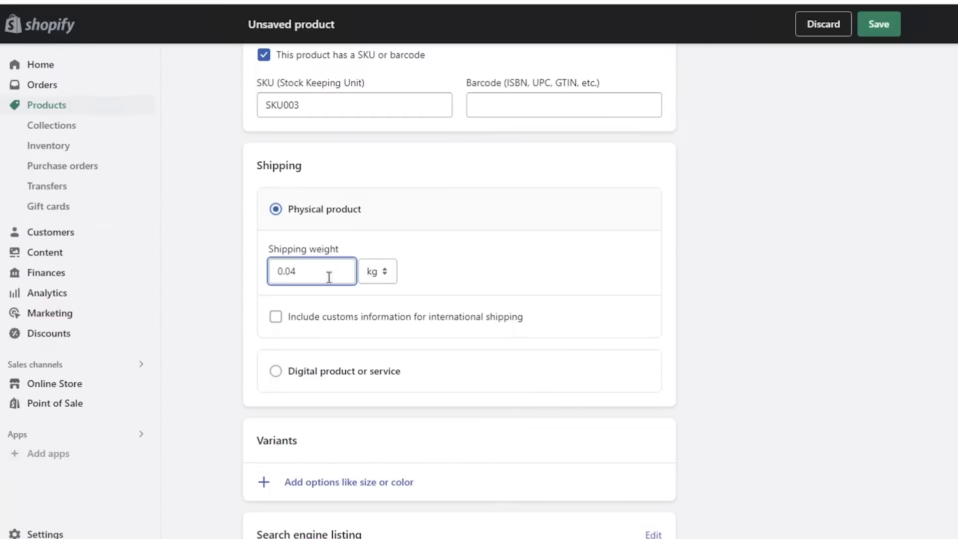
pyautogui.press('BackSpace')
pyautogui.press('BackSpace')
pyautogui.press('BackSpace')
pyautogui.press('BackSpace')
pyautogui.write('0')
pyautogui.press('BackSpace')
pyautogui.write('0.5')
# Create a Size option with the values Small, Medium and Large.
pyautogui.scroll(-1, 327, 274)
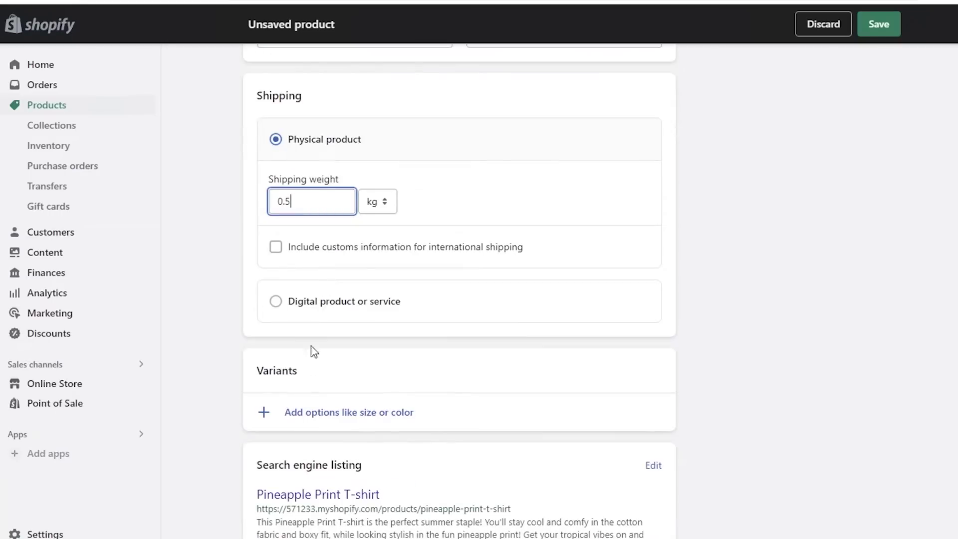
pyautogui.scroll(-1, 299, 413)
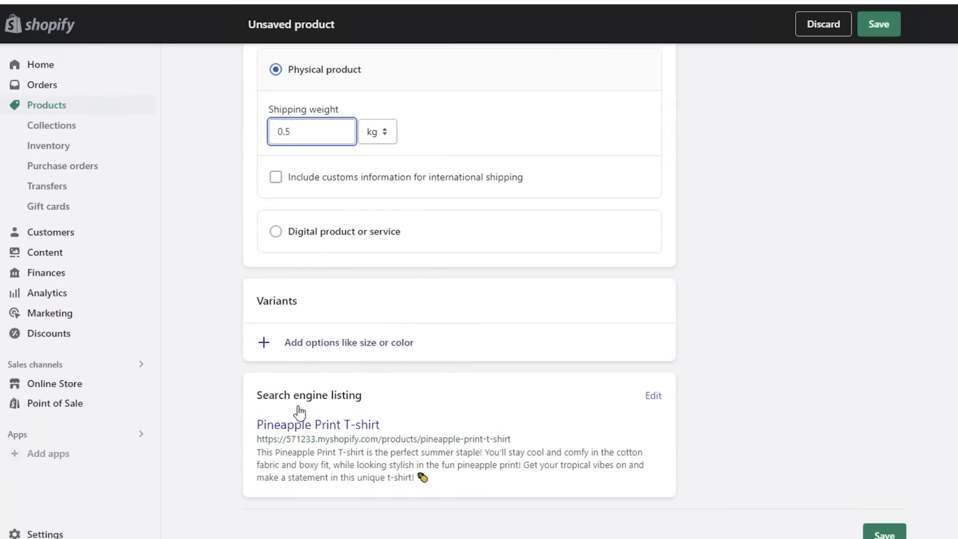
pyautogui.click(316, 344)
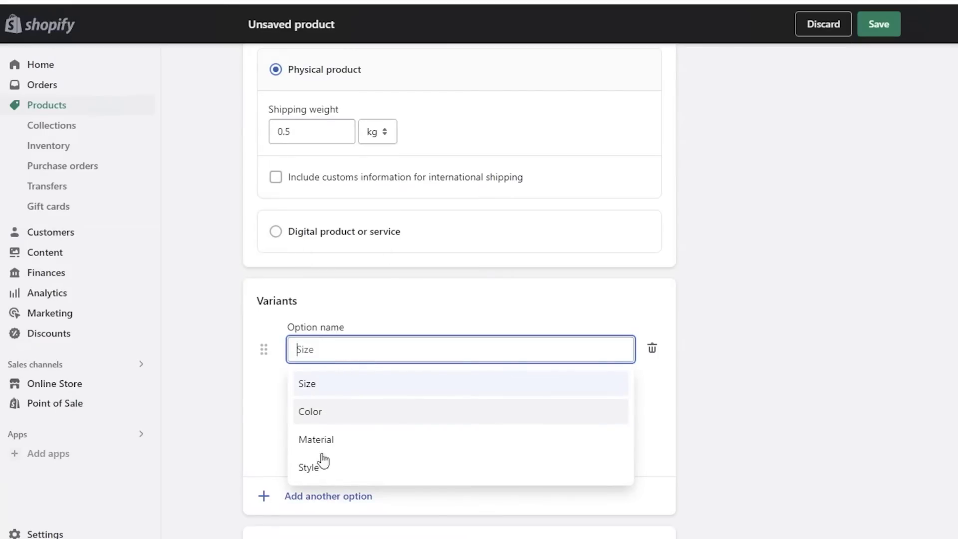
pyautogui.click(308, 385)
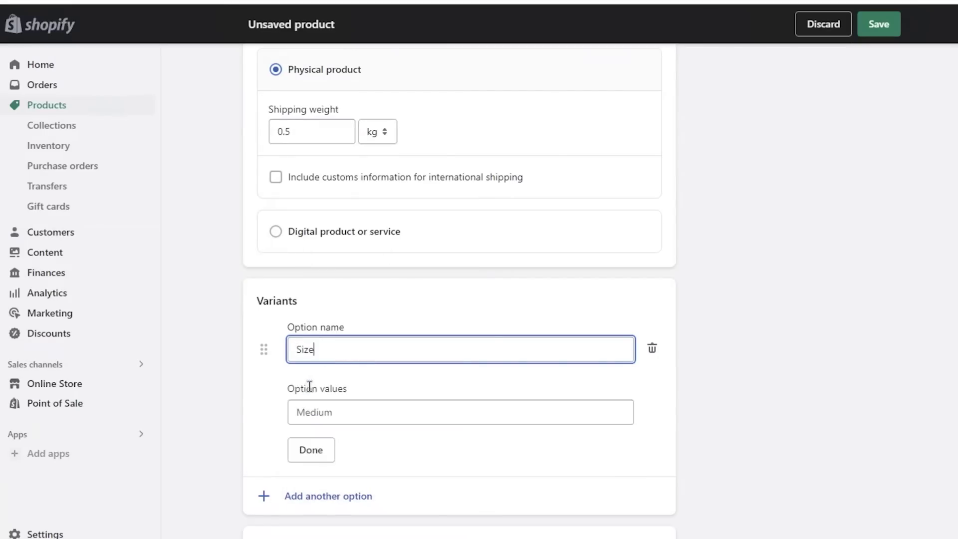
pyautogui.click(317, 413)
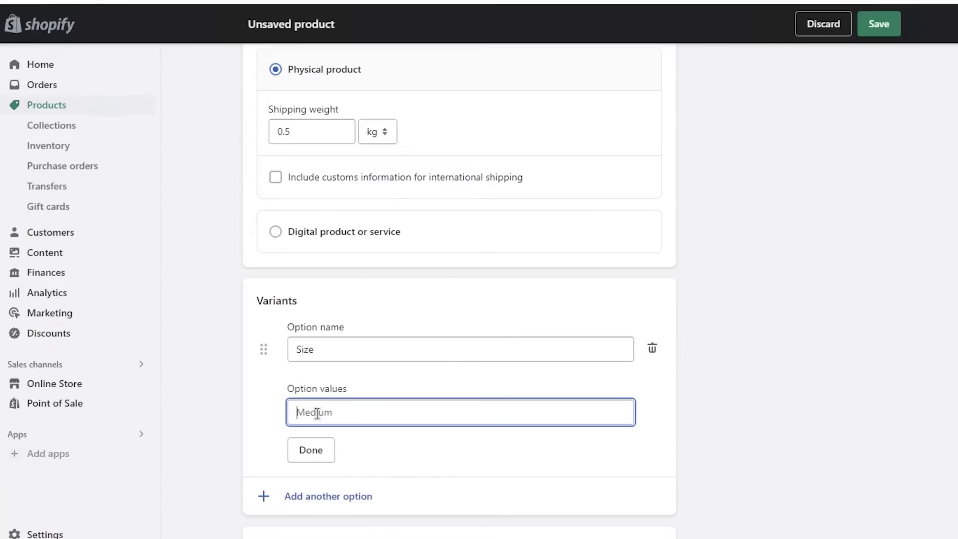
pyautogui.write('Small')
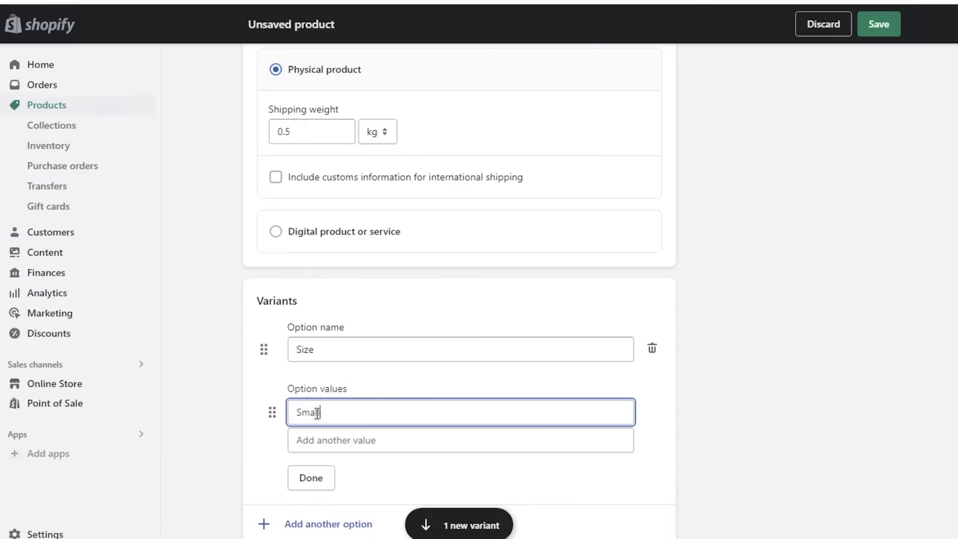
pyautogui.click(321, 432)
pyautogui.write('Medium')
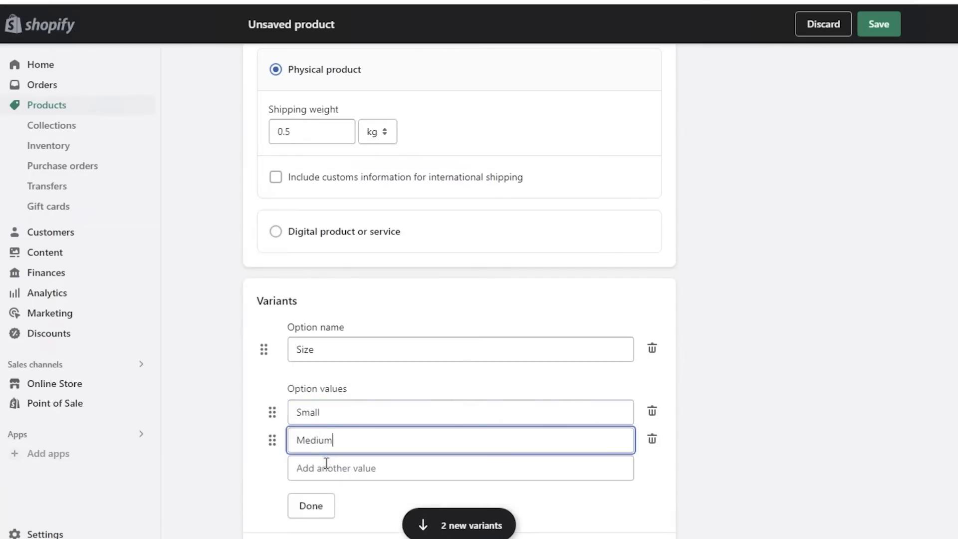
pyautogui.click(323, 461)
pyautogui.write('Large')
pyautogui.scroll(-4, 562, 318)
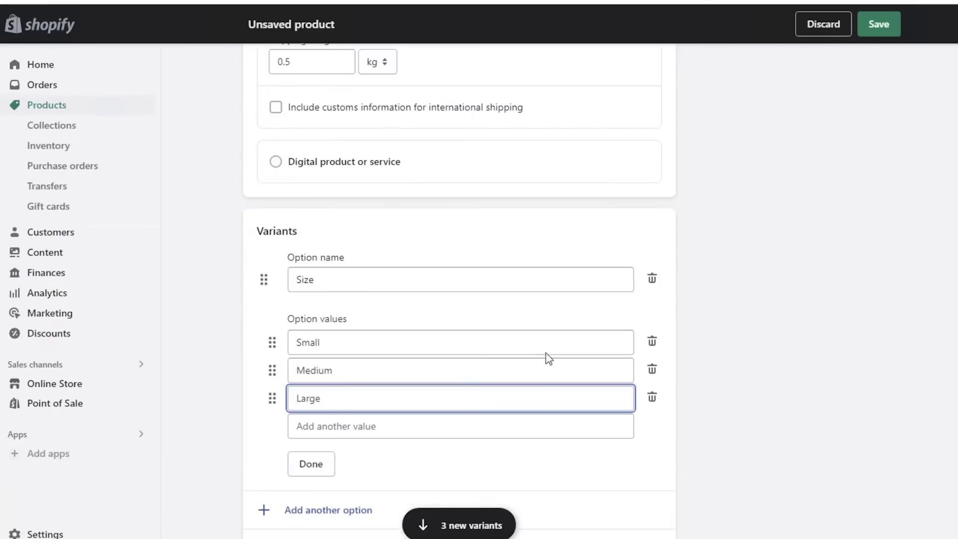
# Generate the Size variants and set available stock: Small 50, Medium 10, Large 22.
pyautogui.click(313, 335)
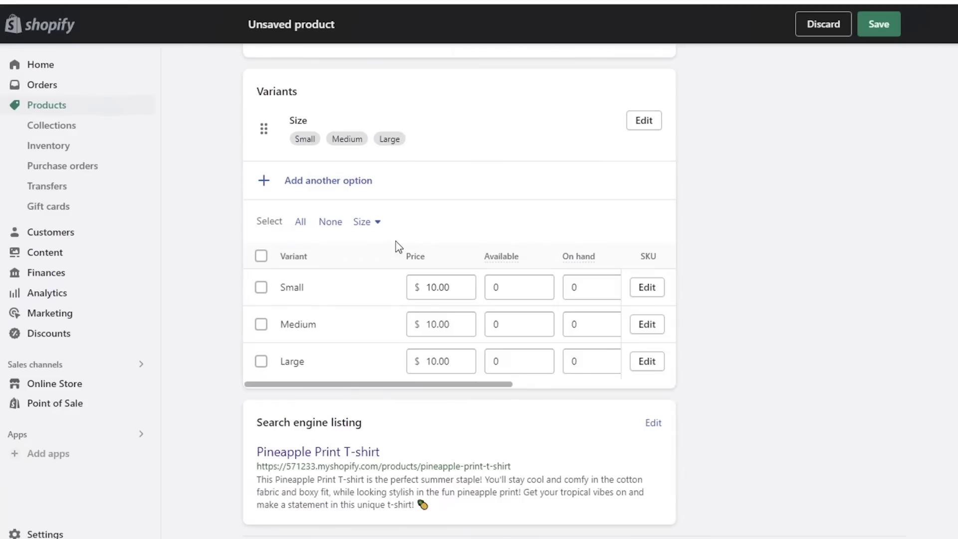
pyautogui.click(586, 284)
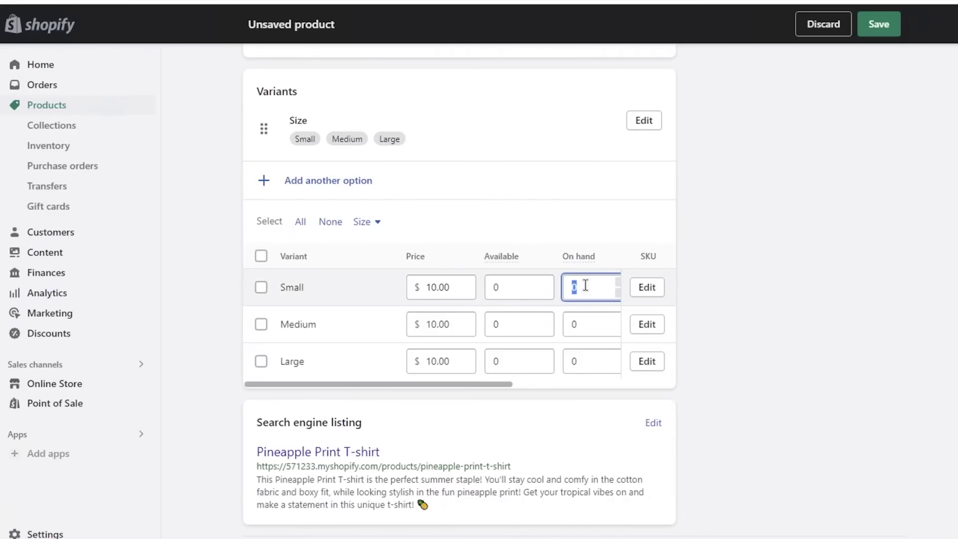
pyautogui.click(518, 290)
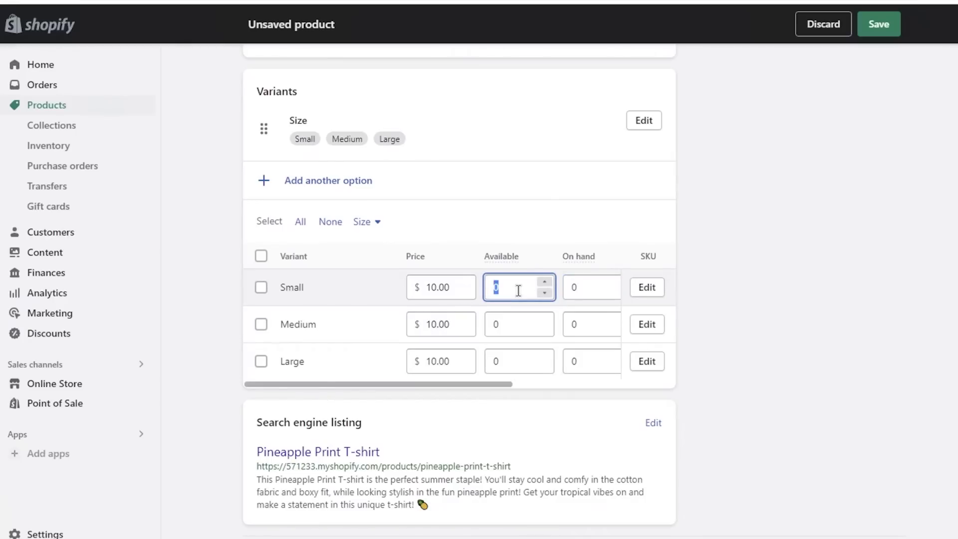
pyautogui.write('50')
pyautogui.click(515, 317)
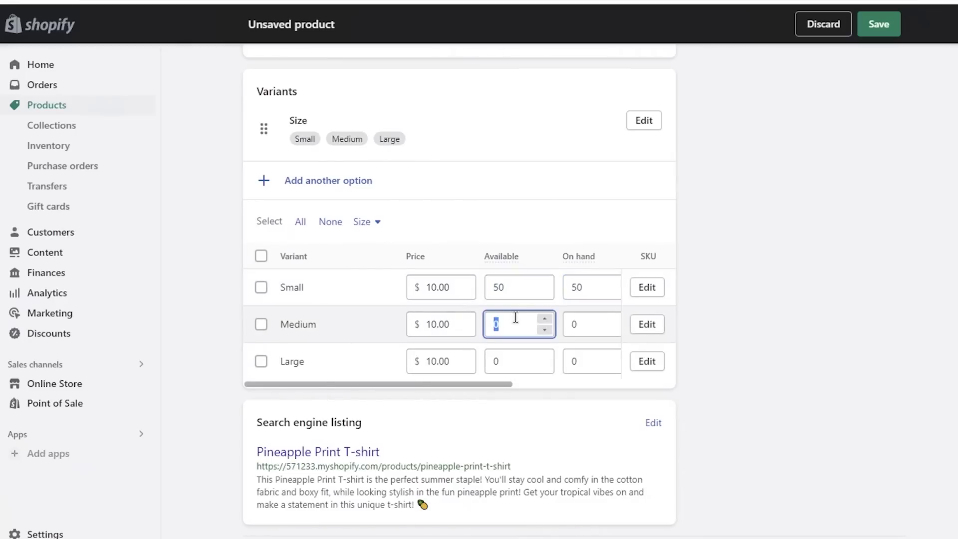
pyautogui.write('10')
pyautogui.click(514, 361)
pyautogui.write('22')
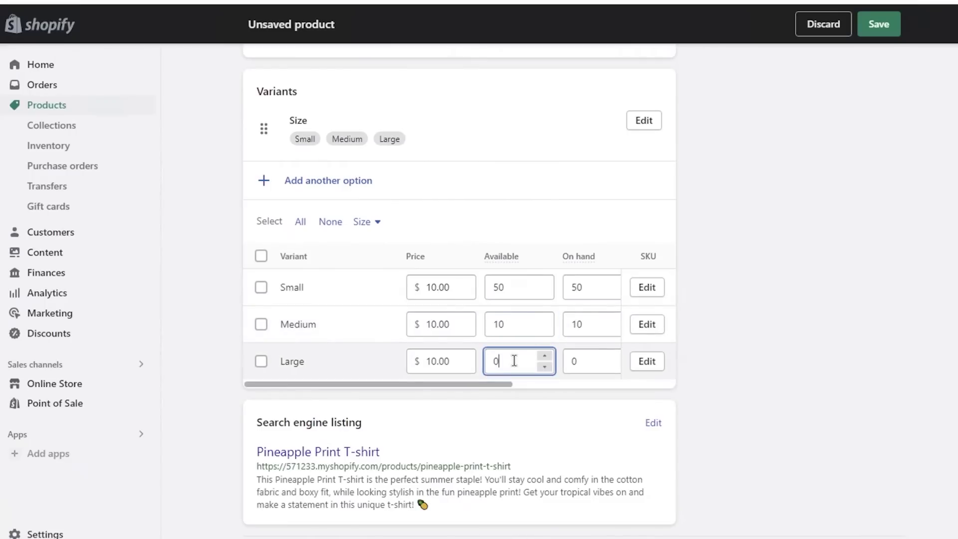
pyautogui.click(785, 284)
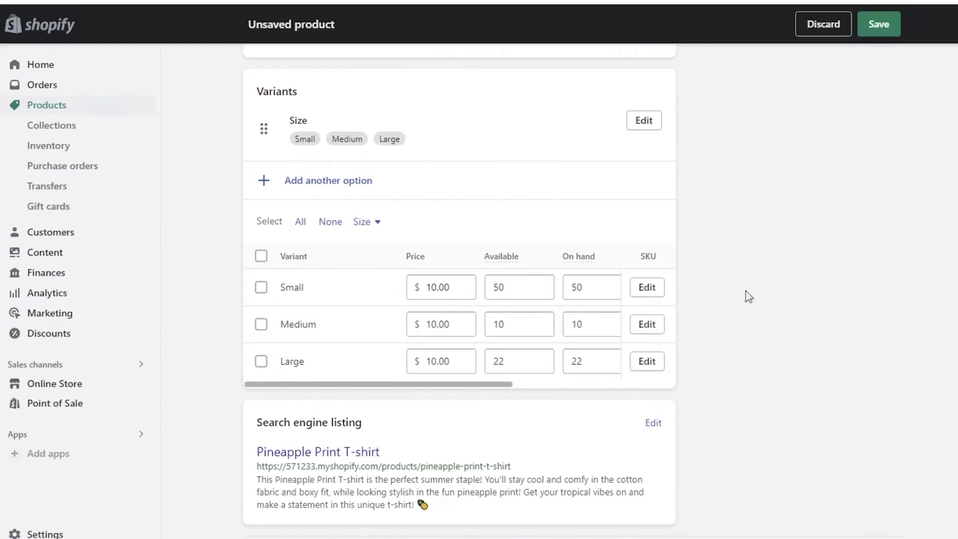
pyautogui.scroll(-1, 625, 273)
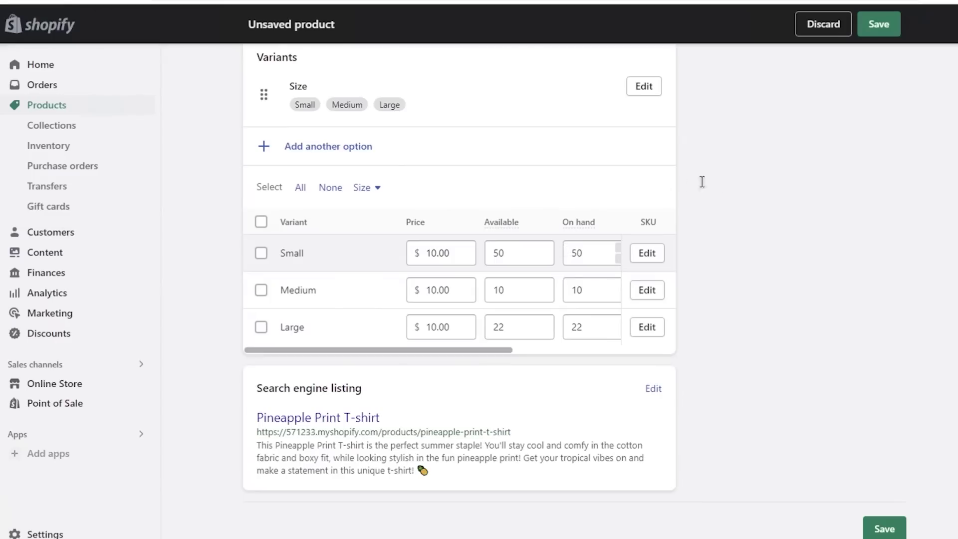
pyautogui.scroll(15, 802, 241)
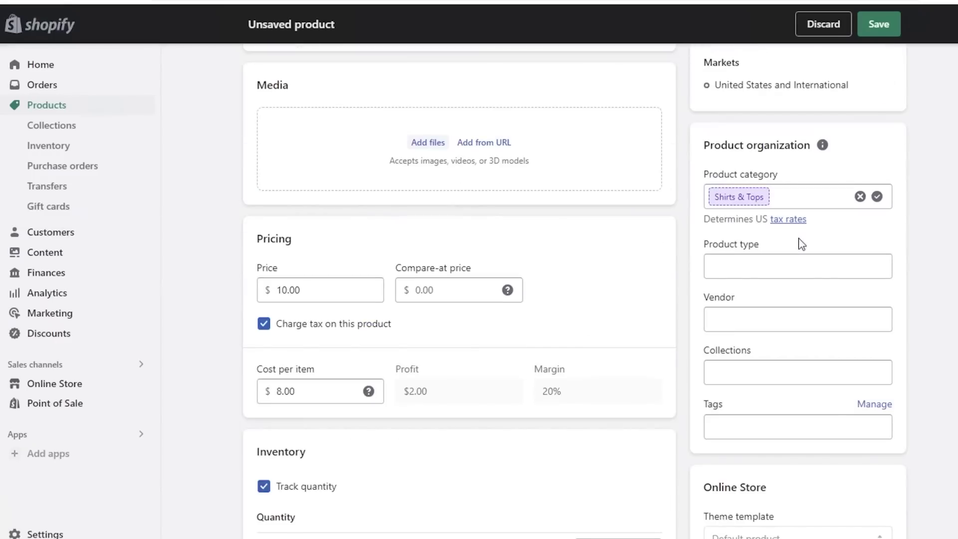
pyautogui.scroll(5, 802, 243)
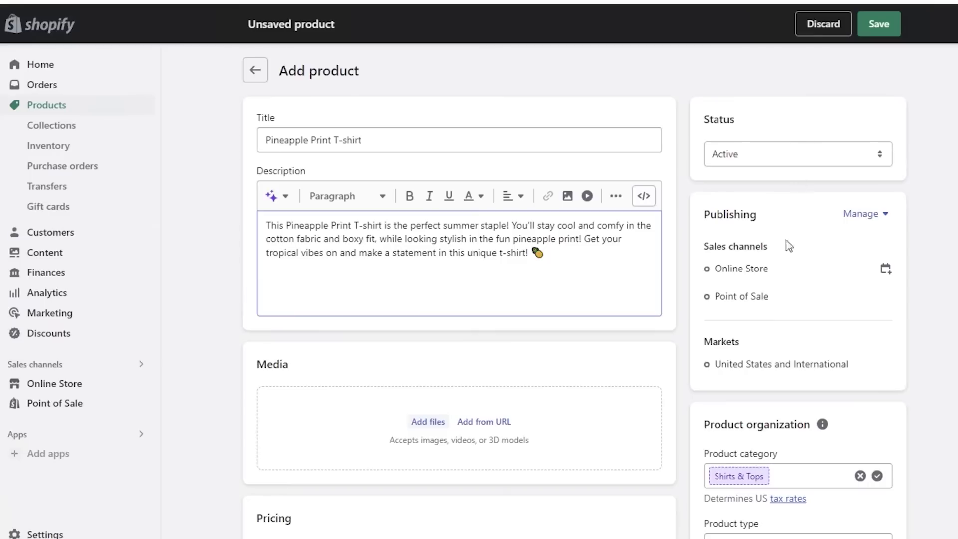
pyautogui.click(771, 161)
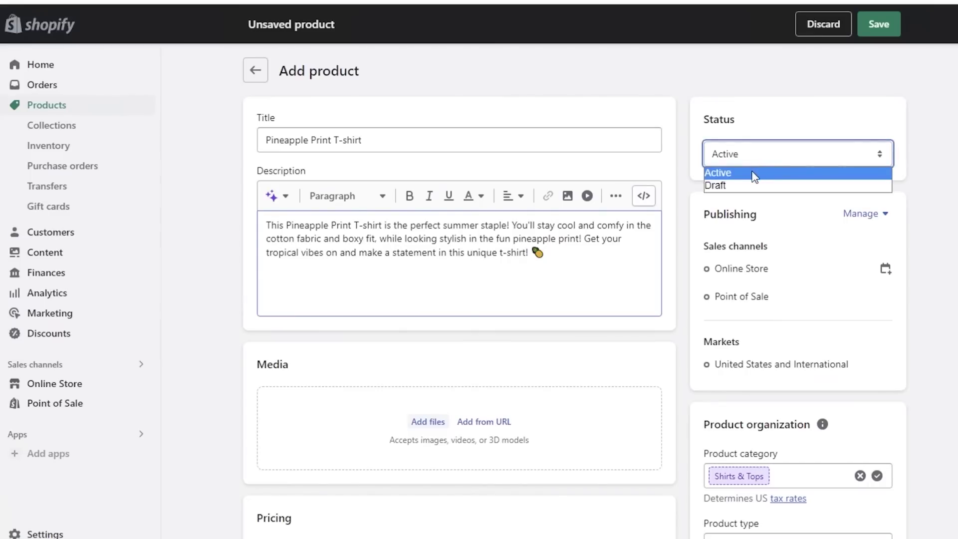
pyautogui.click(753, 174)
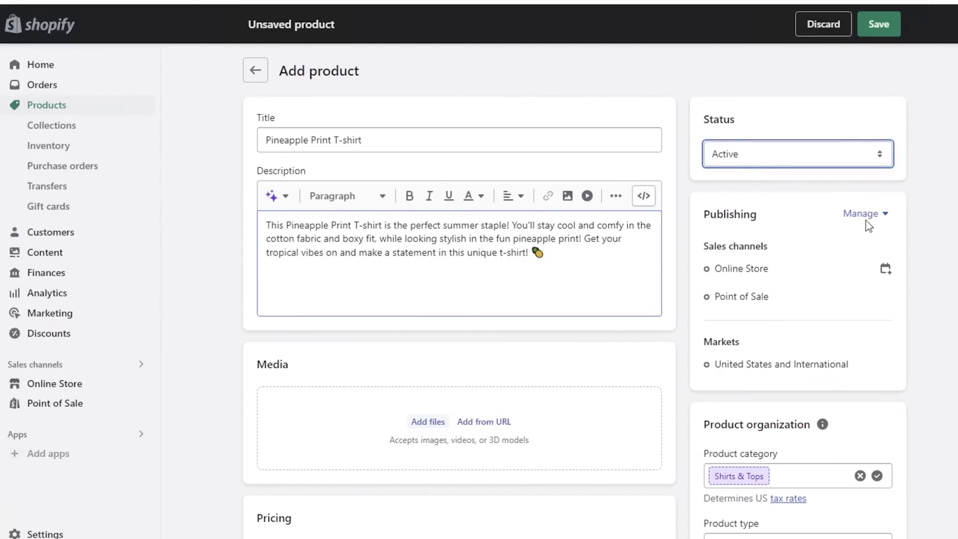
pyautogui.scroll(-3, 908, 202)
pyautogui.scroll(-8, 911, 203)
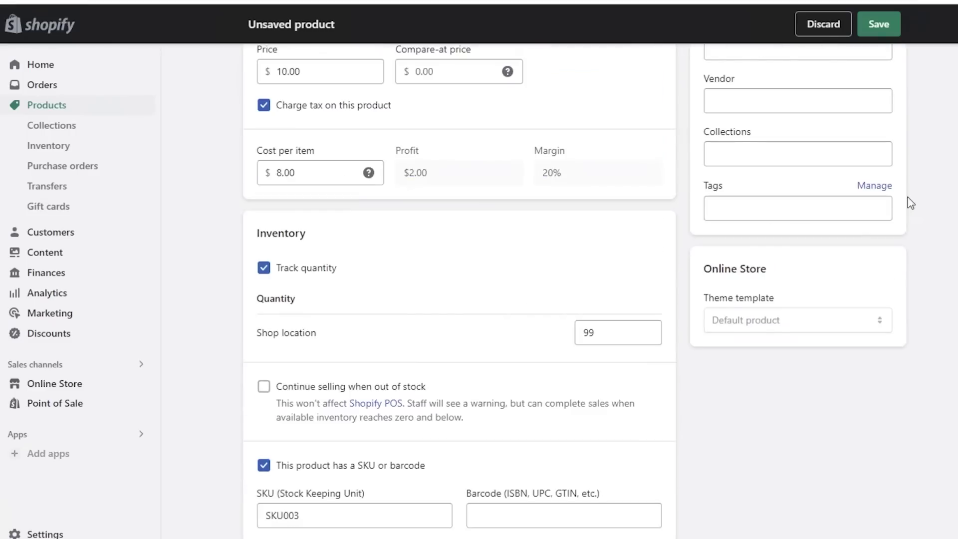
pyautogui.scroll(8, 908, 203)
pyautogui.scroll(-2, 890, 224)
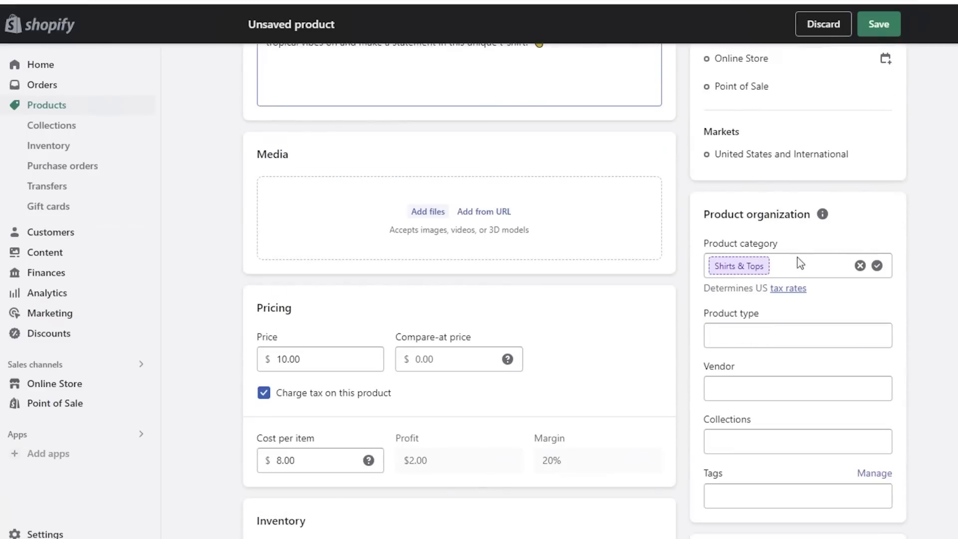
pyautogui.scroll(-2, 806, 259)
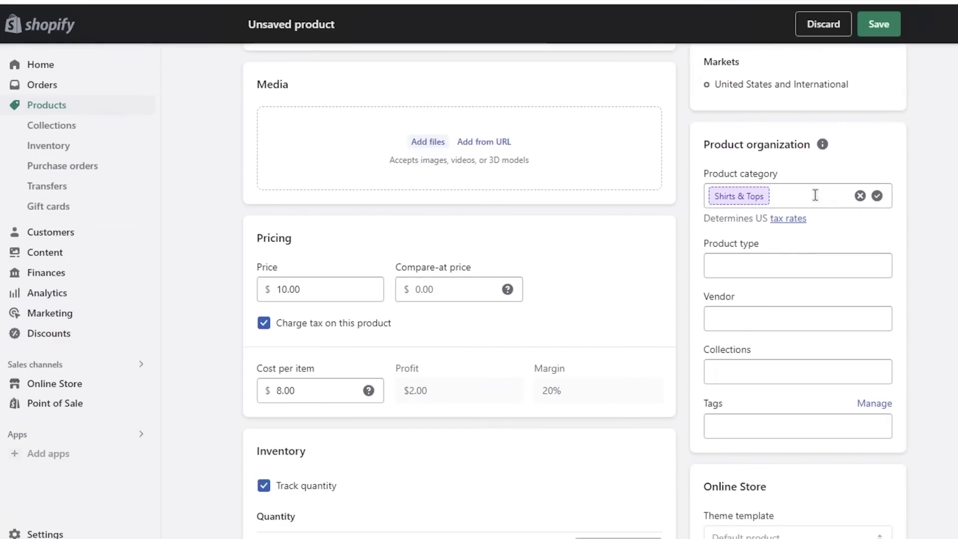
# Set the product category to Shirts & Tops and the product type to T-Shirts.
pyautogui.click(859, 195)
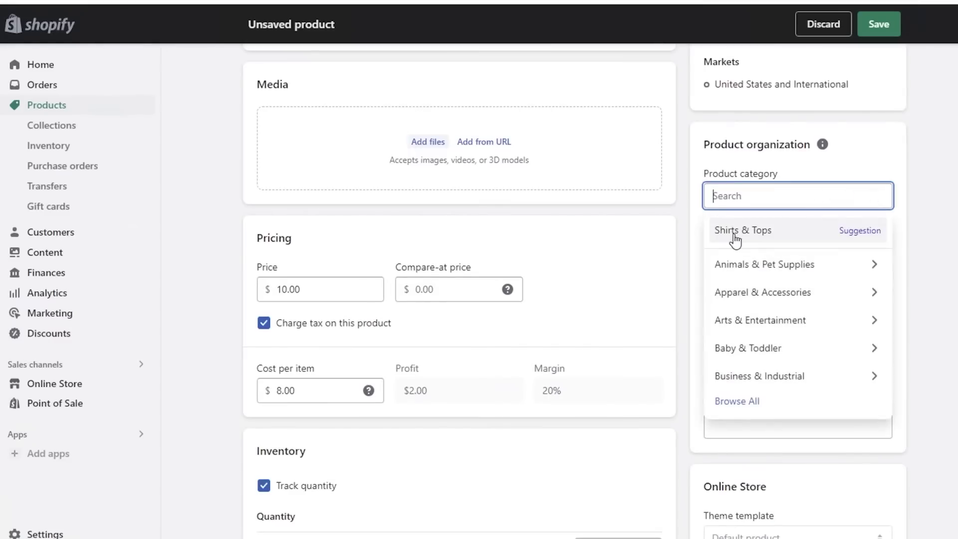
pyautogui.click(735, 236)
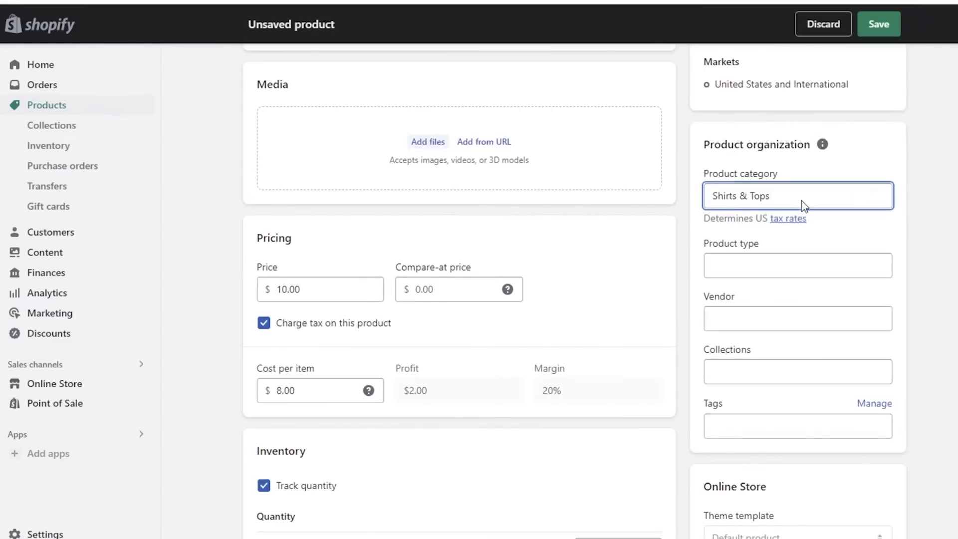
pyautogui.click(773, 263)
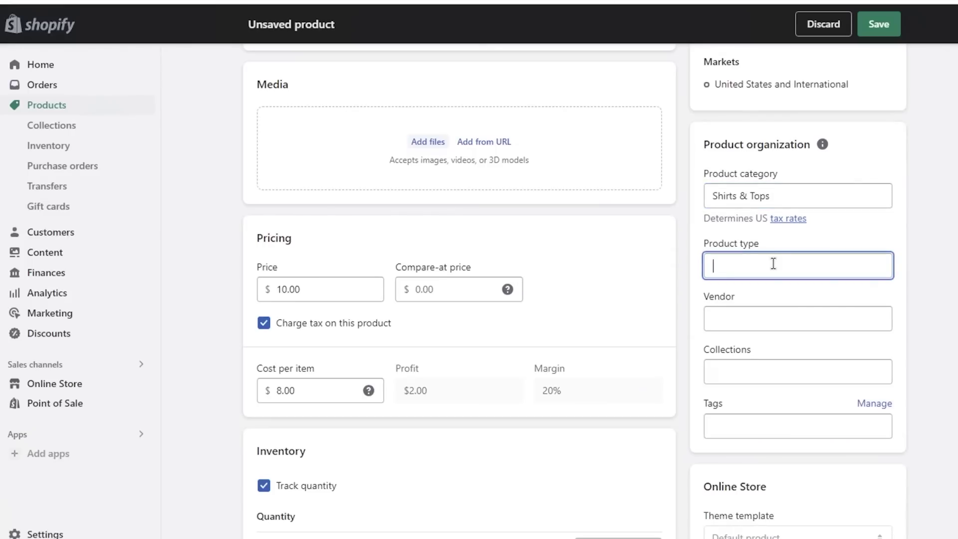
pyautogui.write('T-Shirts')
pyautogui.click(756, 370)
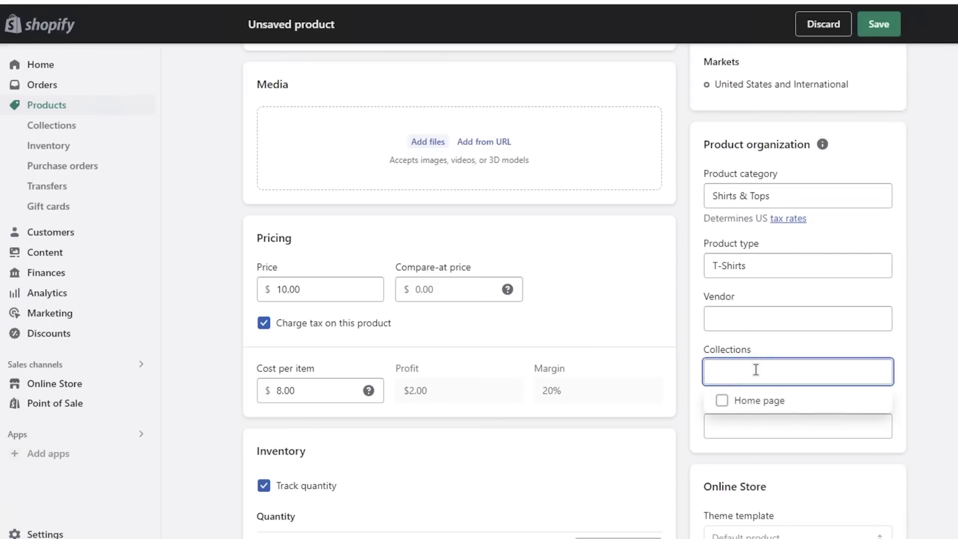
pyautogui.click(742, 344)
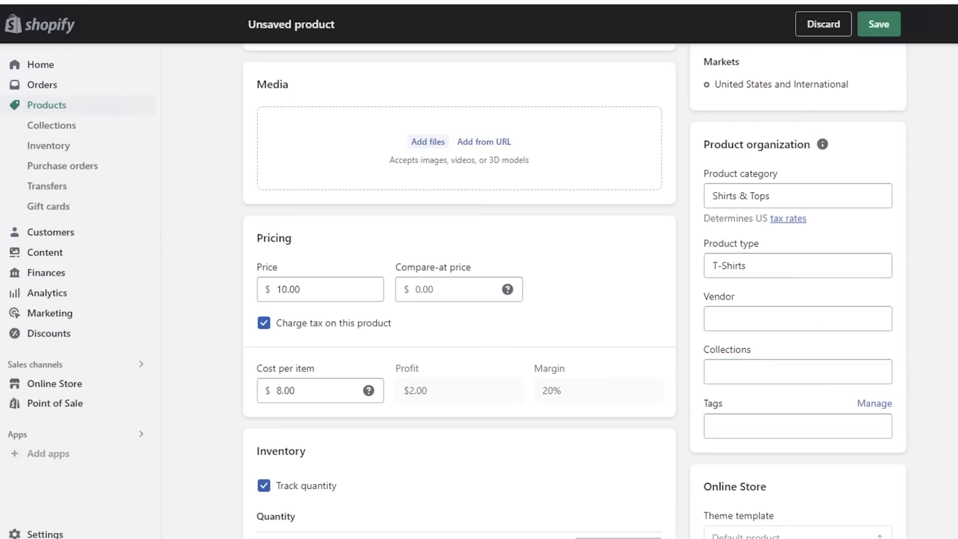
# Tag the product with Tshirt, Summer, 2023 and Pineapple.
pyautogui.click(810, 424)
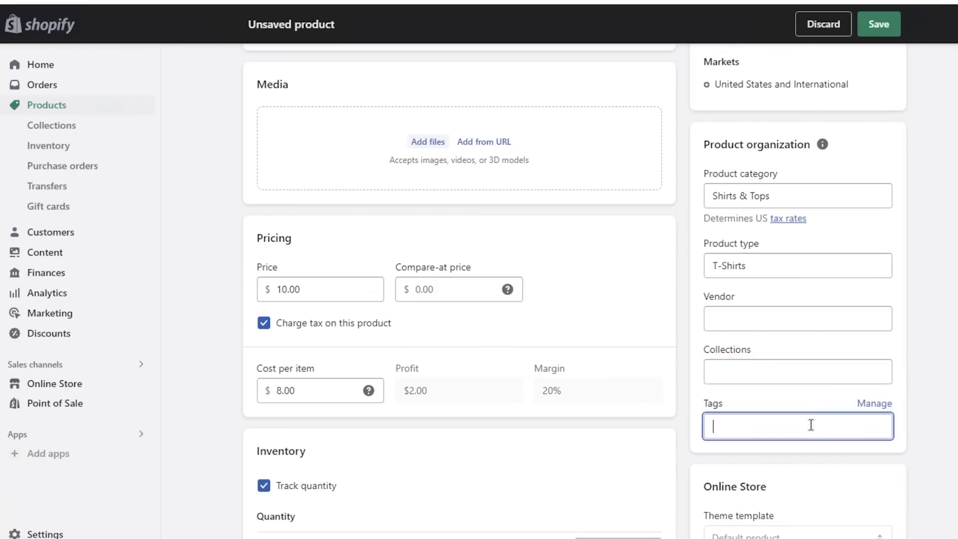
pyautogui.write('Tshirt')
pyautogui.click(785, 463)
pyautogui.write('Summer')
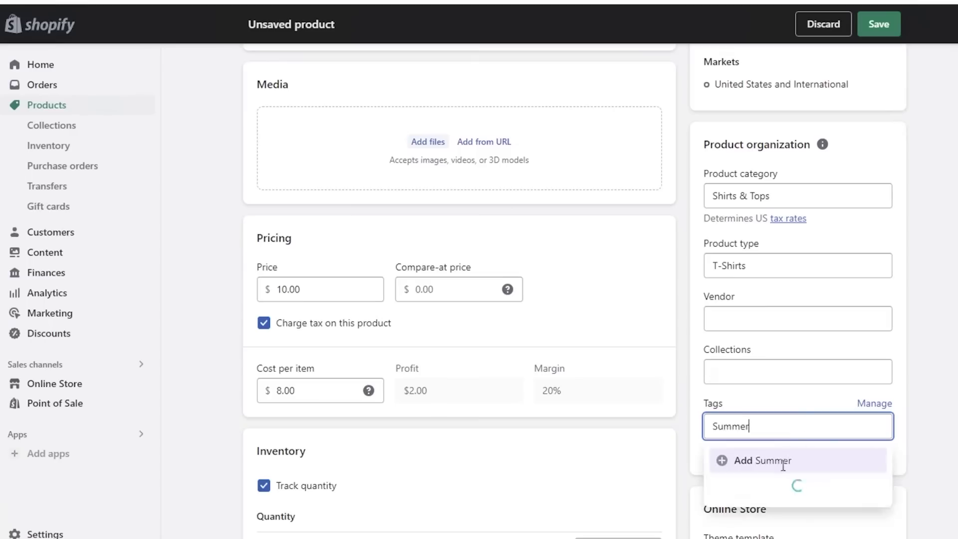
pyautogui.click(783, 461)
pyautogui.write('2023')
pyautogui.press('Return')
pyautogui.write('Pineapple')
pyautogui.press('Return')
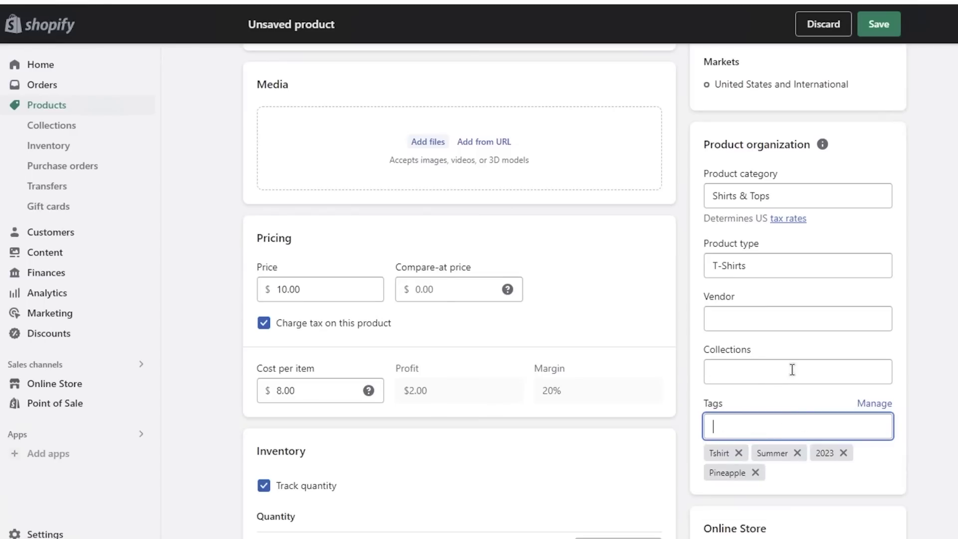
# Save the Pineapple Print T-shirt and confirm it appears Active in the Products list.
pyautogui.scroll(5, 791, 369)
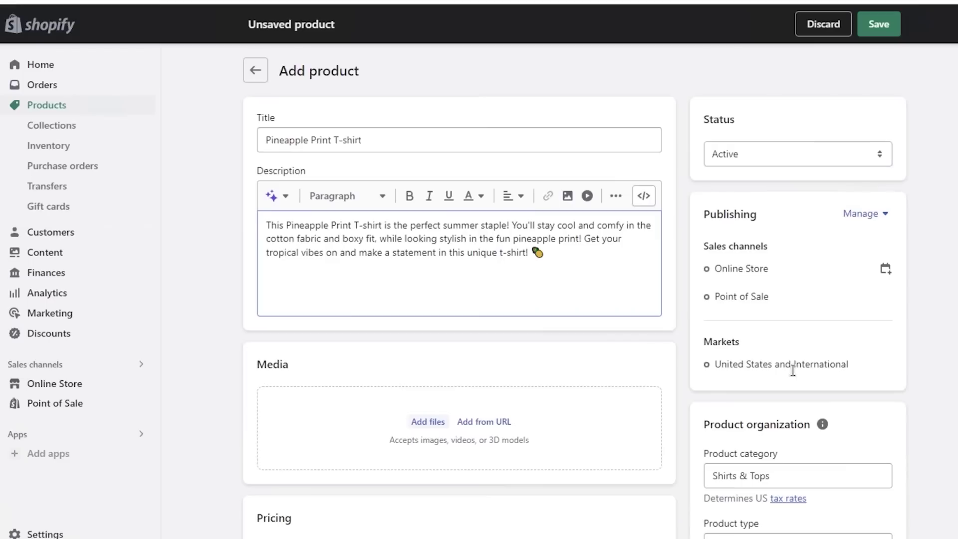
pyautogui.click(892, 26)
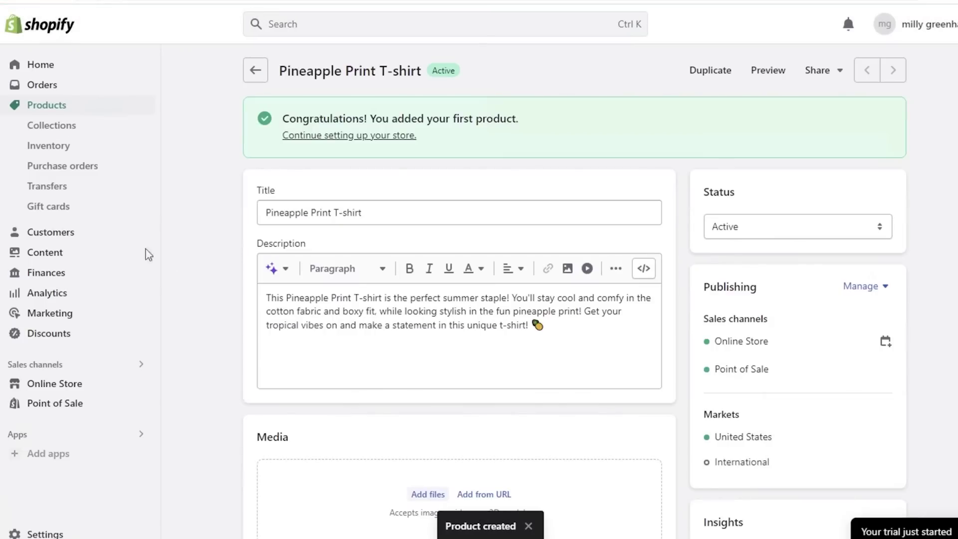
pyautogui.click(59, 109)
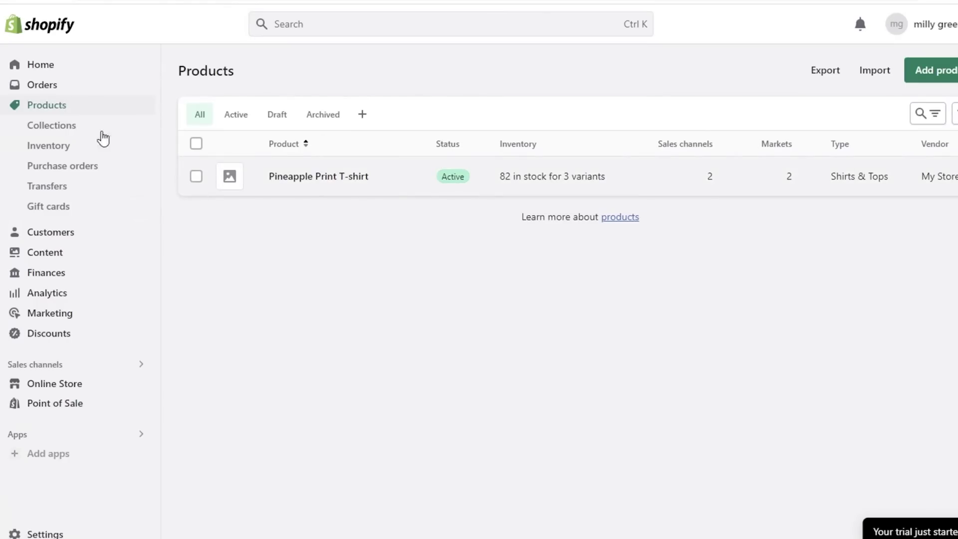
# Go to the Collections page, which lists only the Home page collection.
pyautogui.click(61, 133)
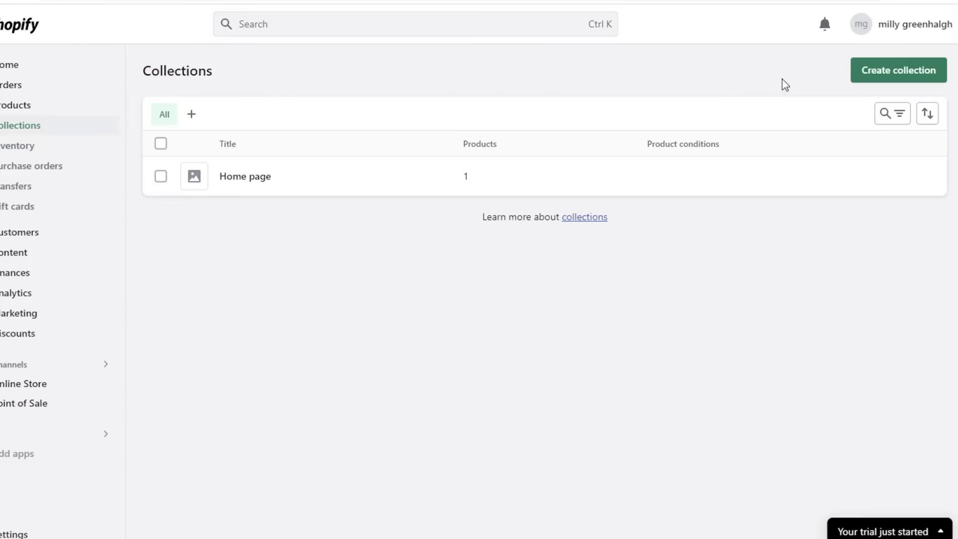
# Create a new collection titled 'T-Shirts', set it to Manual, and save it.
pyautogui.click(865, 77)
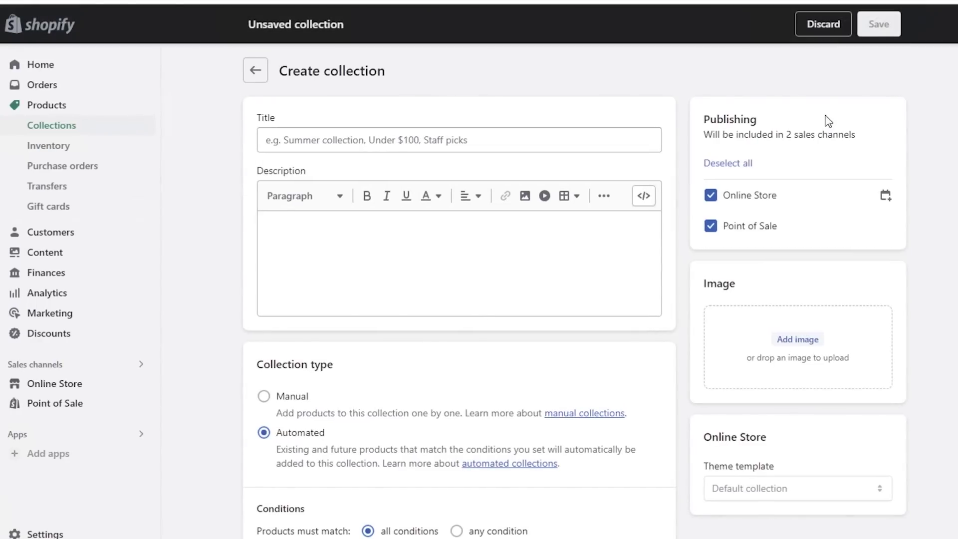
pyautogui.click(484, 139)
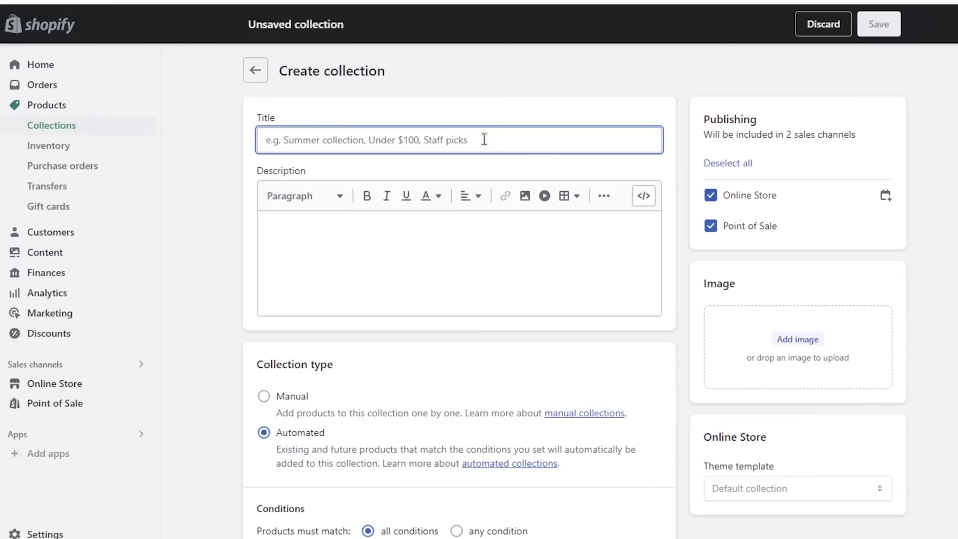
pyautogui.write('T-Shirts')
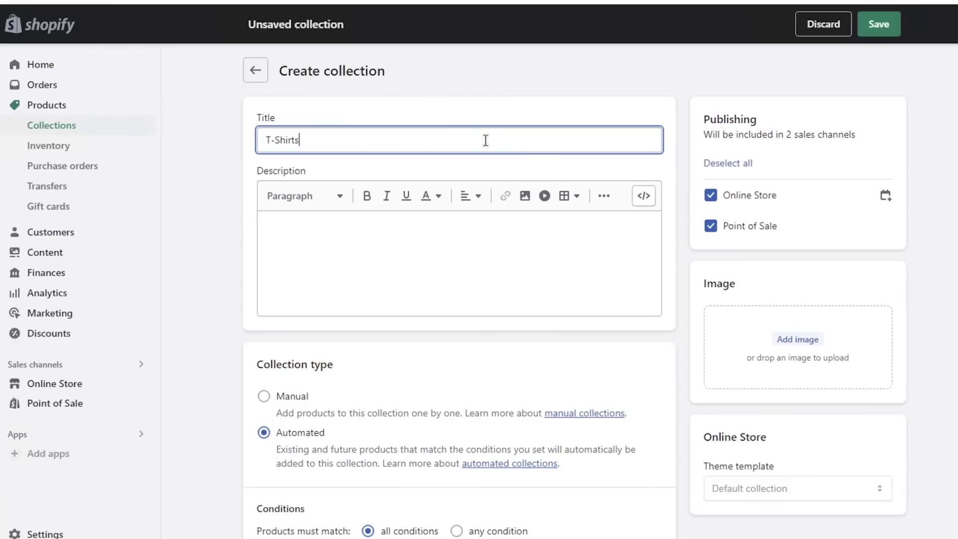
pyautogui.scroll(-2, 414, 315)
pyautogui.scroll(-3, 410, 316)
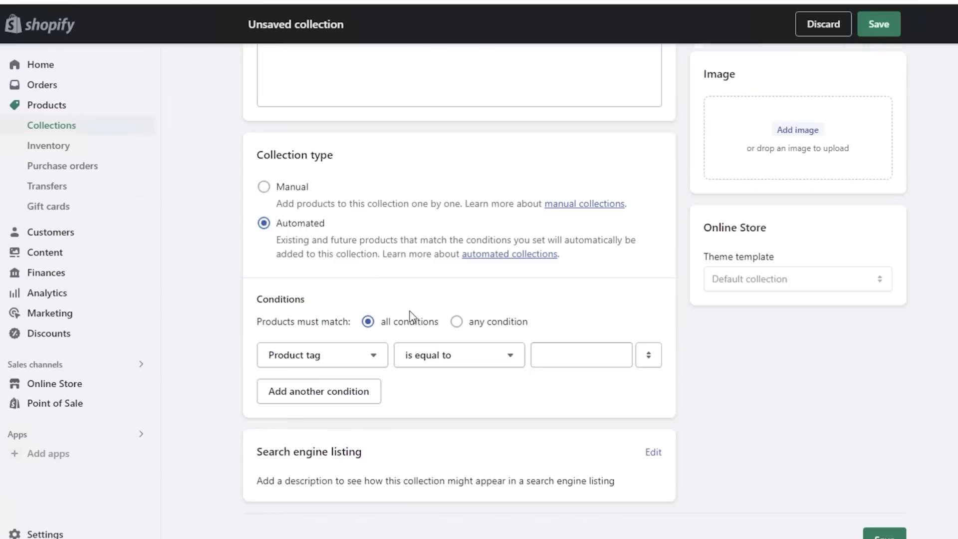
pyautogui.scroll(-1, 257, 265)
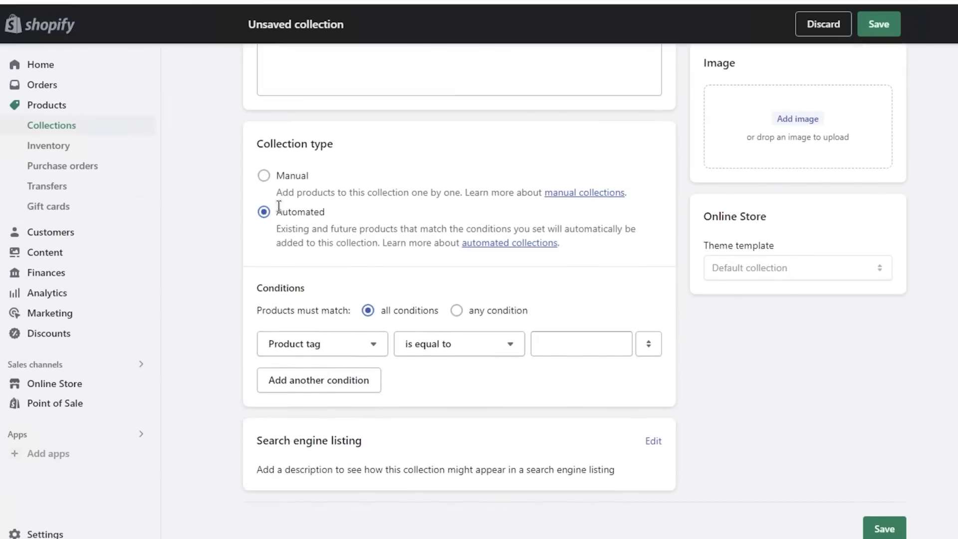
pyautogui.click(263, 180)
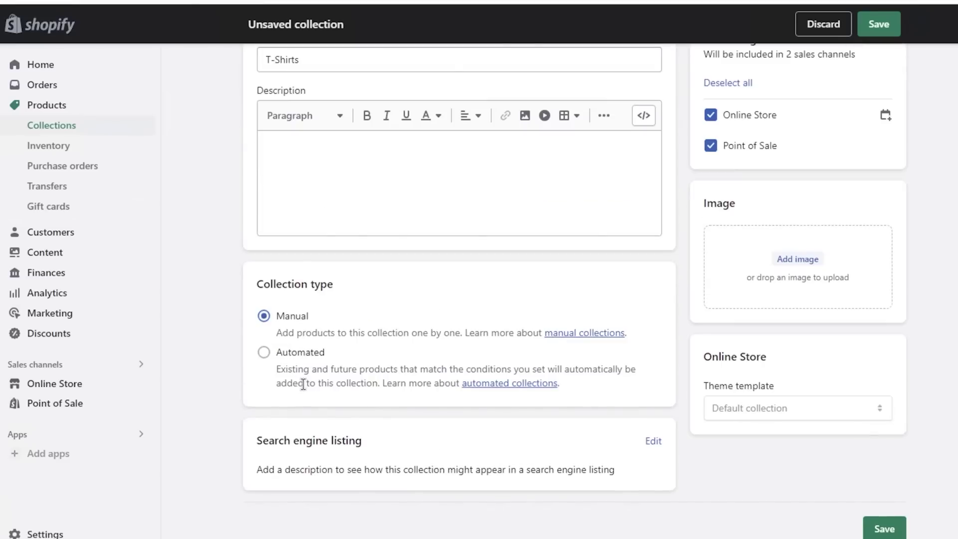
pyautogui.scroll(2, 751, 365)
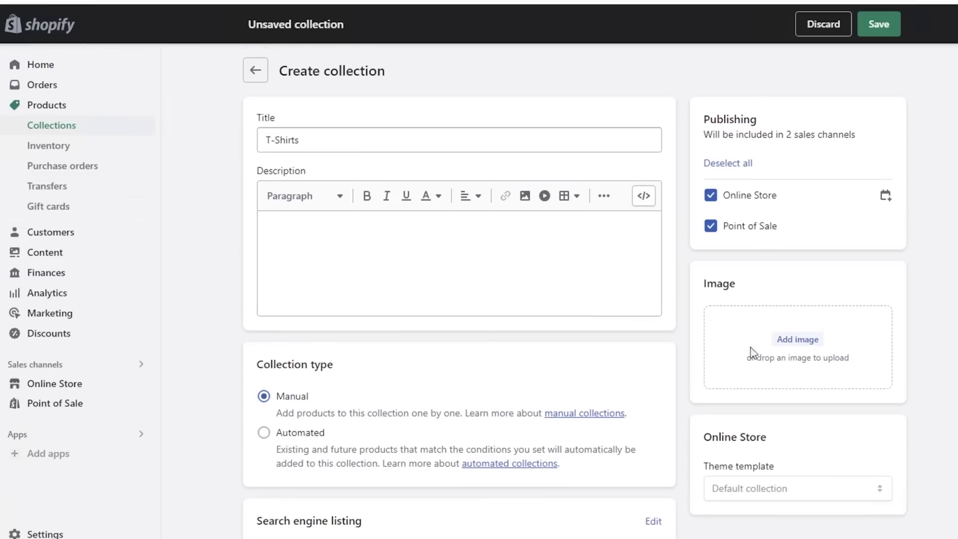
pyautogui.click(888, 26)
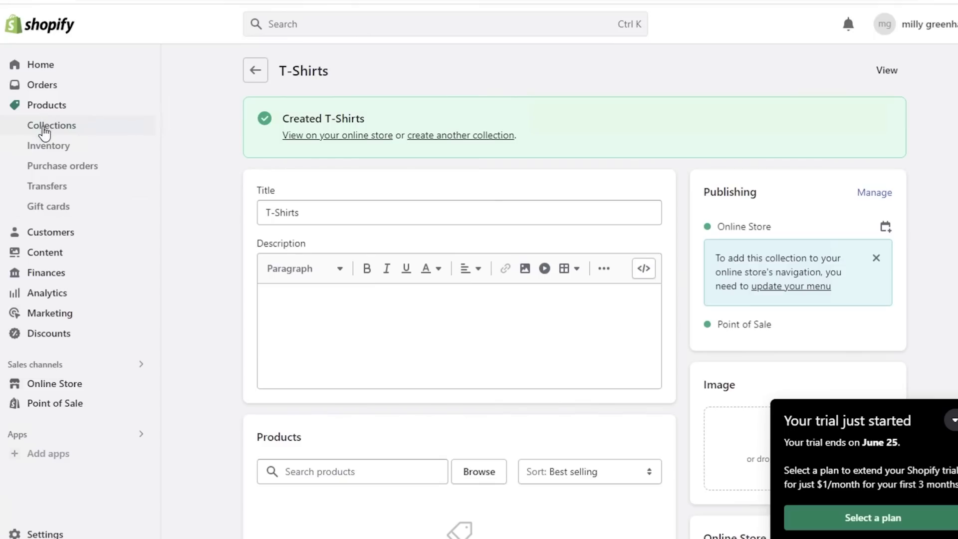
# Return to the Products list showing the Active Pineapple Print T-shirt.
pyautogui.click(56, 105)
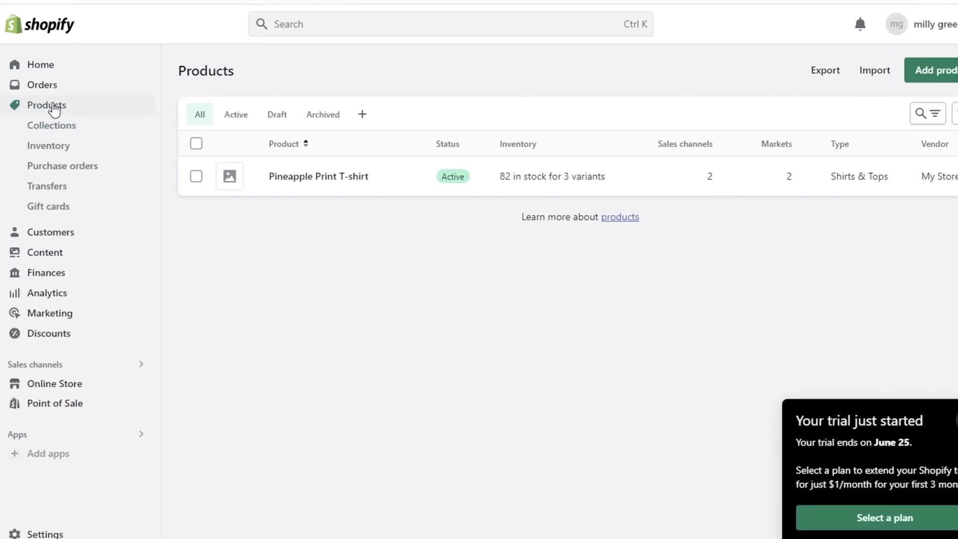